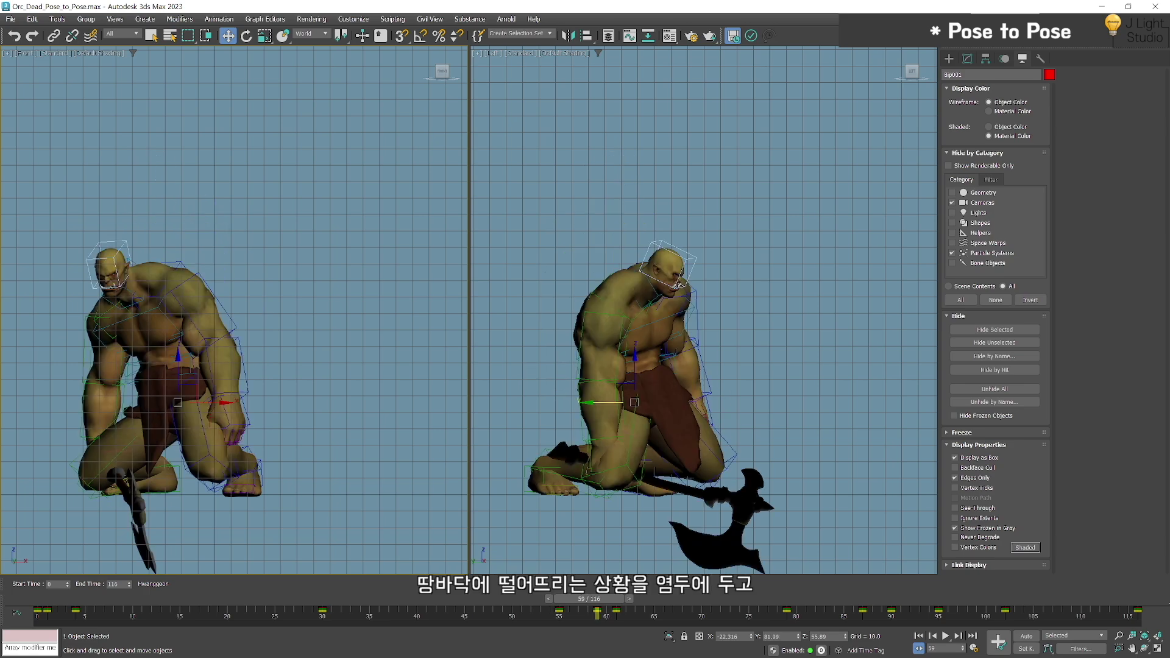
Step through the orc's pose-to-pose death animation from frame 59 onward, and examine the fall direction from the top view.
key(period)
key(period)
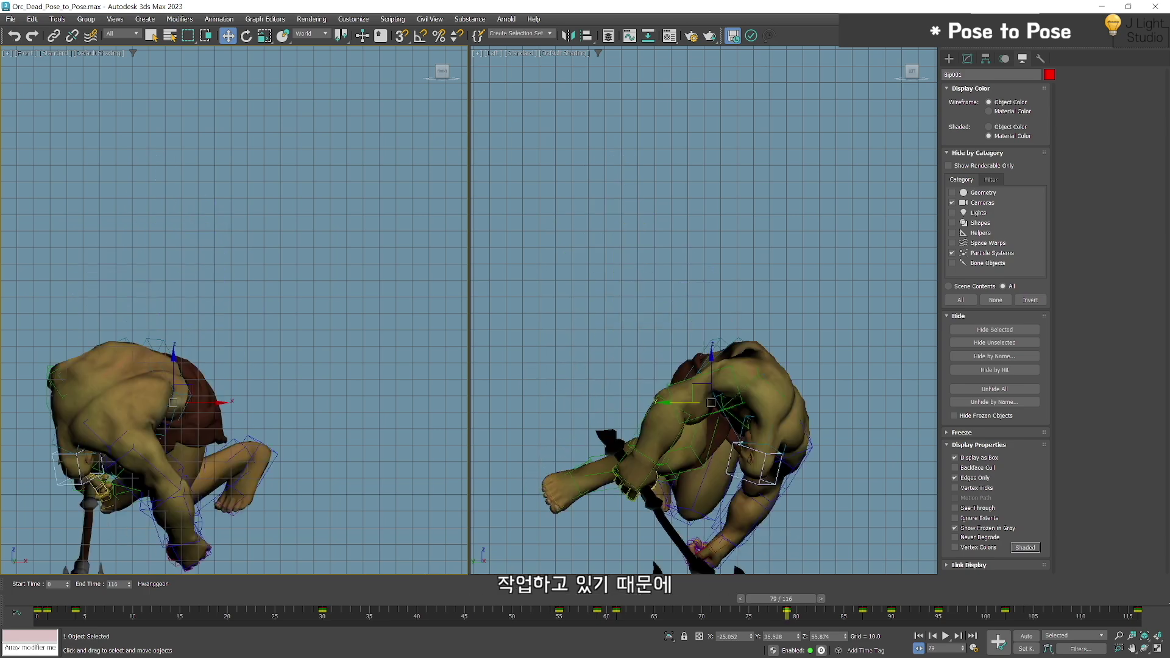
key(period)
key(period)
key(period)
key(period)
key(period)
key(period)
key(period)
key(period)
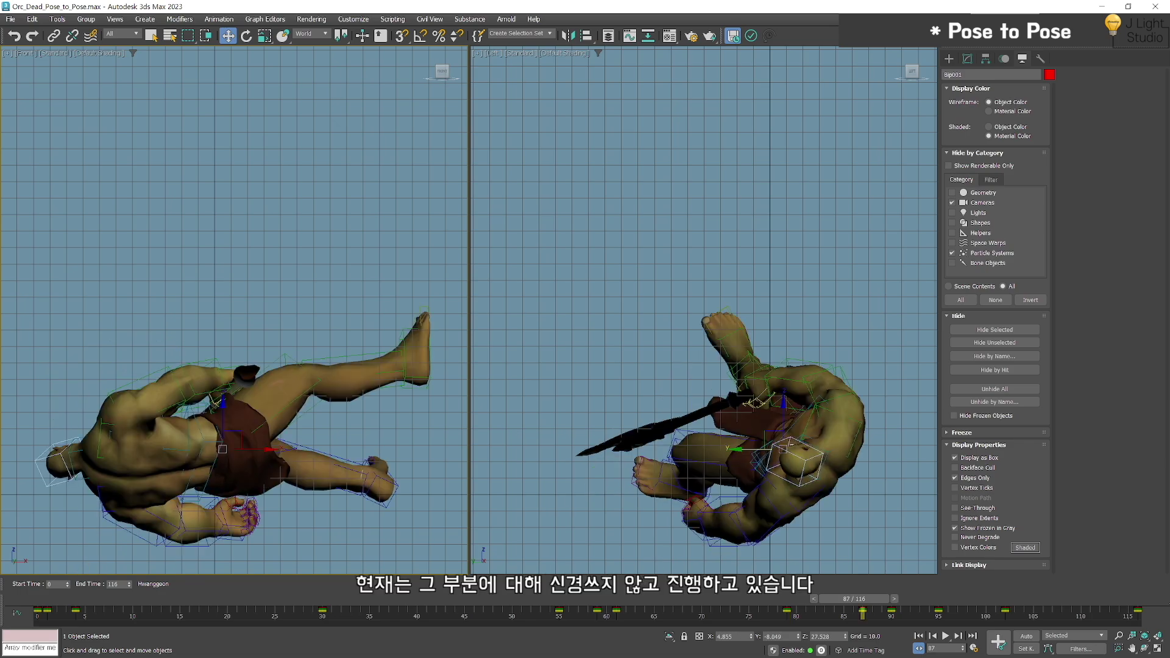
key(period)
key(period)
key(period)
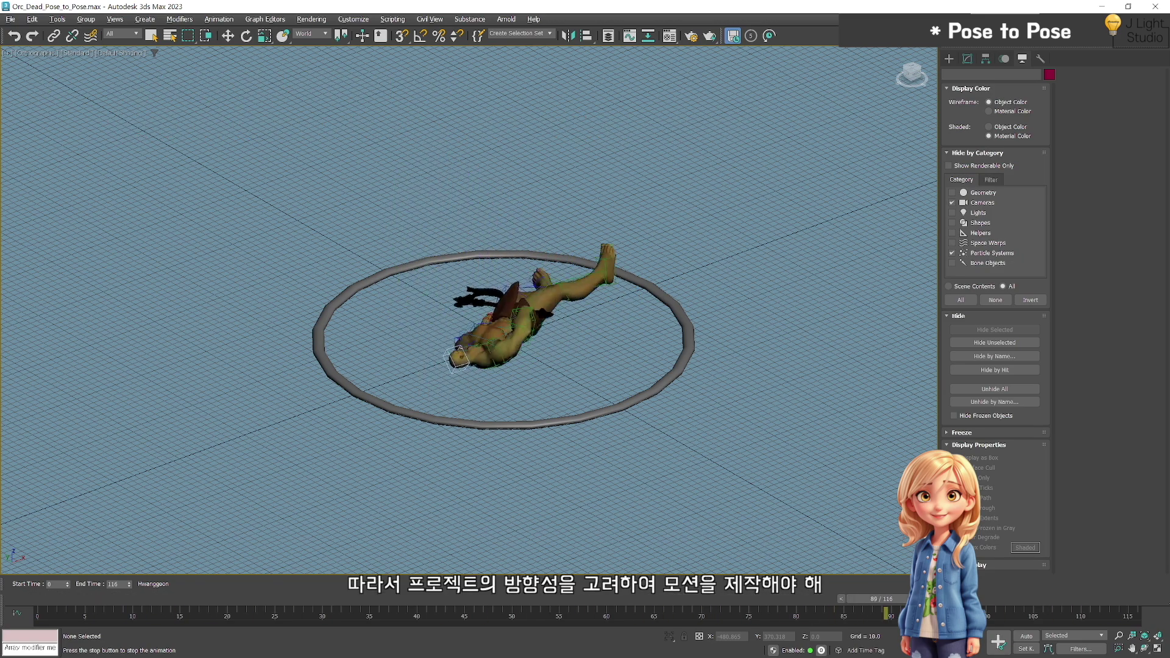
key(t)
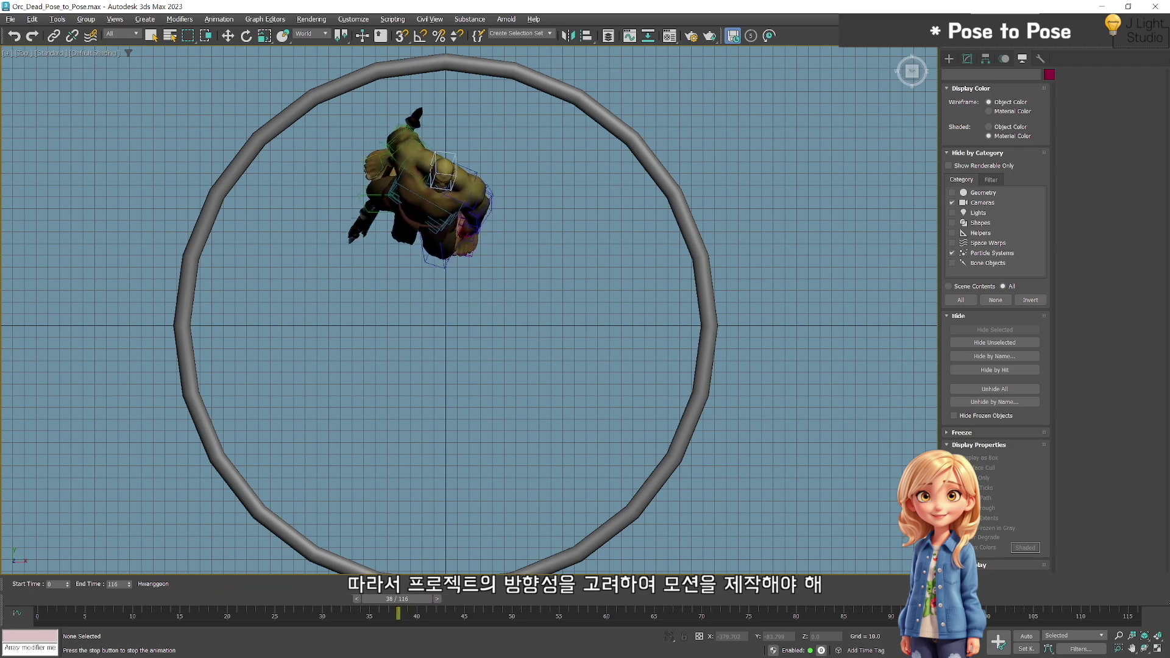
middle_drag(376, 416, 391, 410)
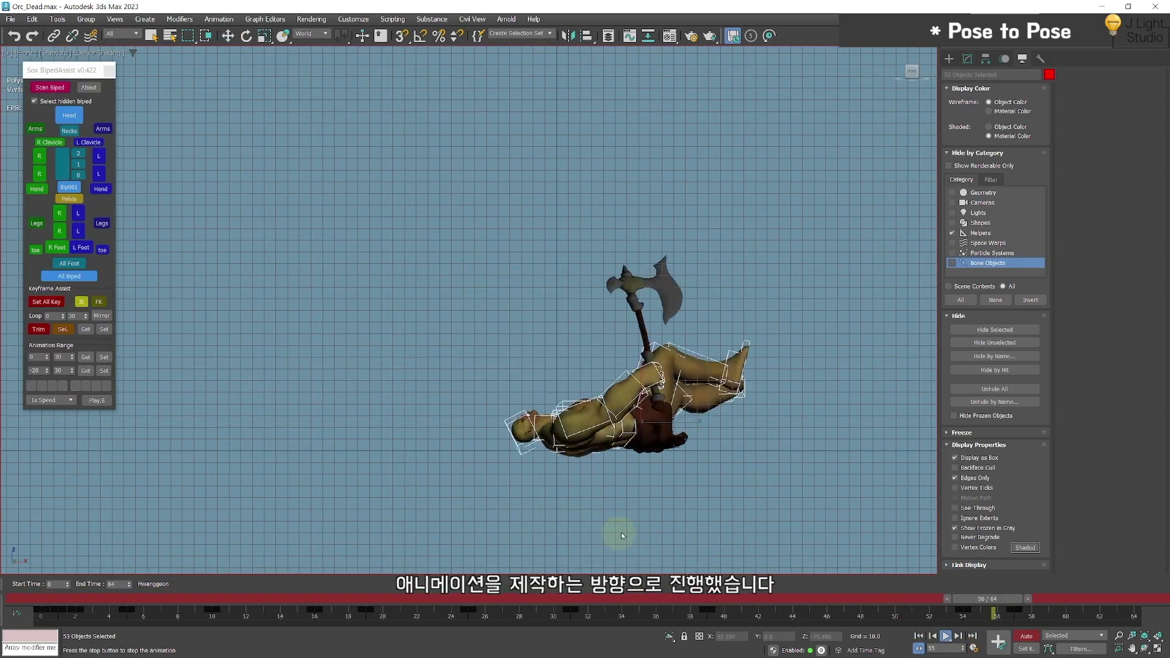
Retime the selected biped's pose keys by shifting the late fall keys and the frame 10 key along the timeline.
scroll(620, 531, down, 3)
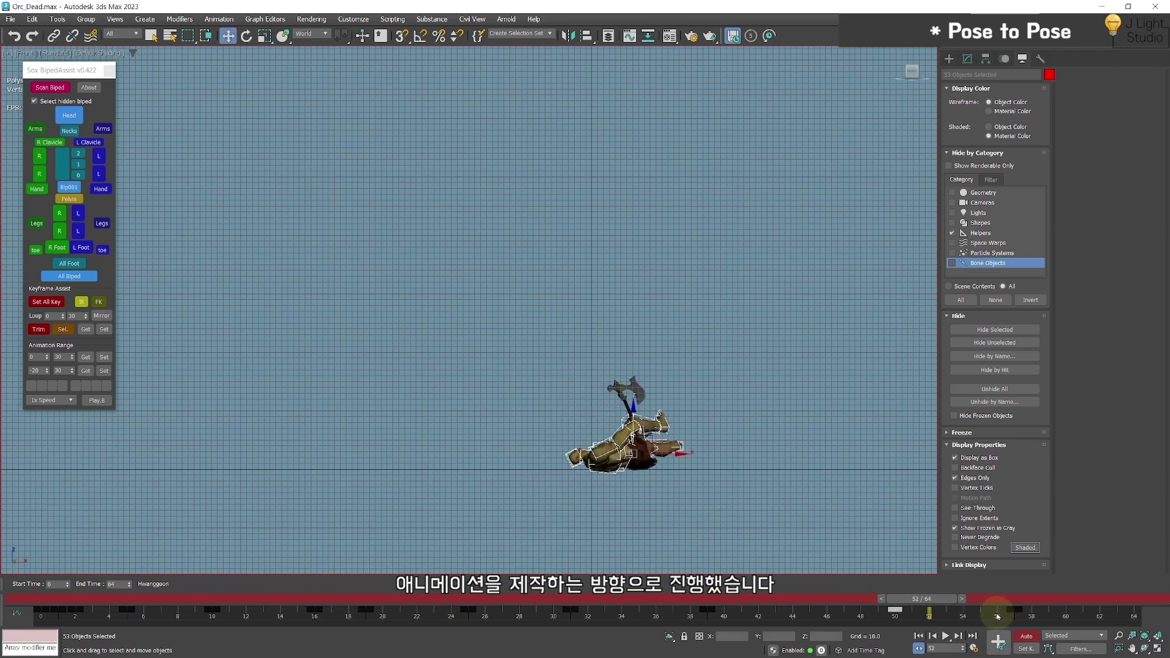
mouse_move(1013, 610)
mouse_down()
mouse_move(972, 609)
mouse_move(1033, 614)
mouse_up()
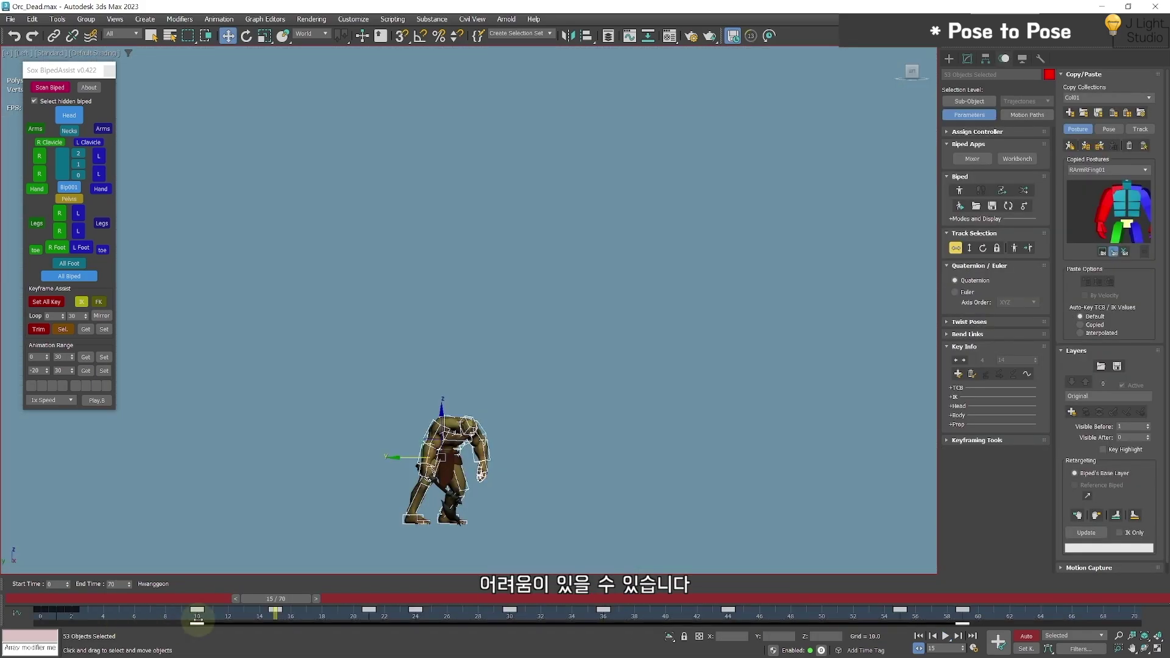
drag(196, 620, 111, 597)
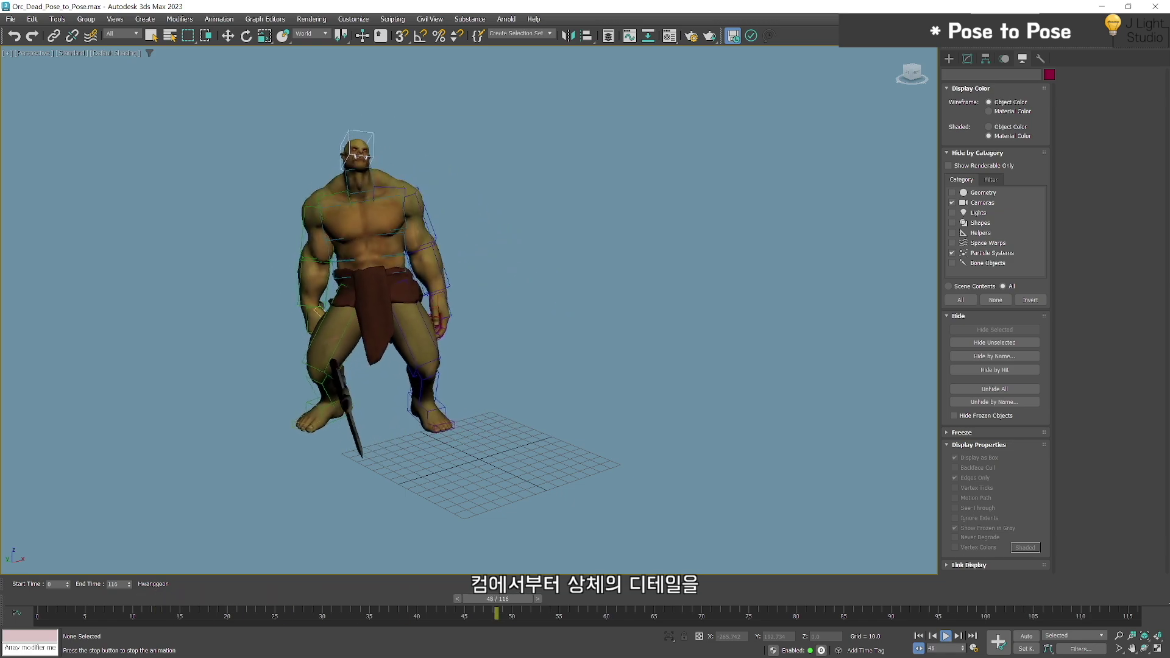
Examine the Bip001, spine and head motion over the opening step frames in both wireframe and shaded display.
key(/)
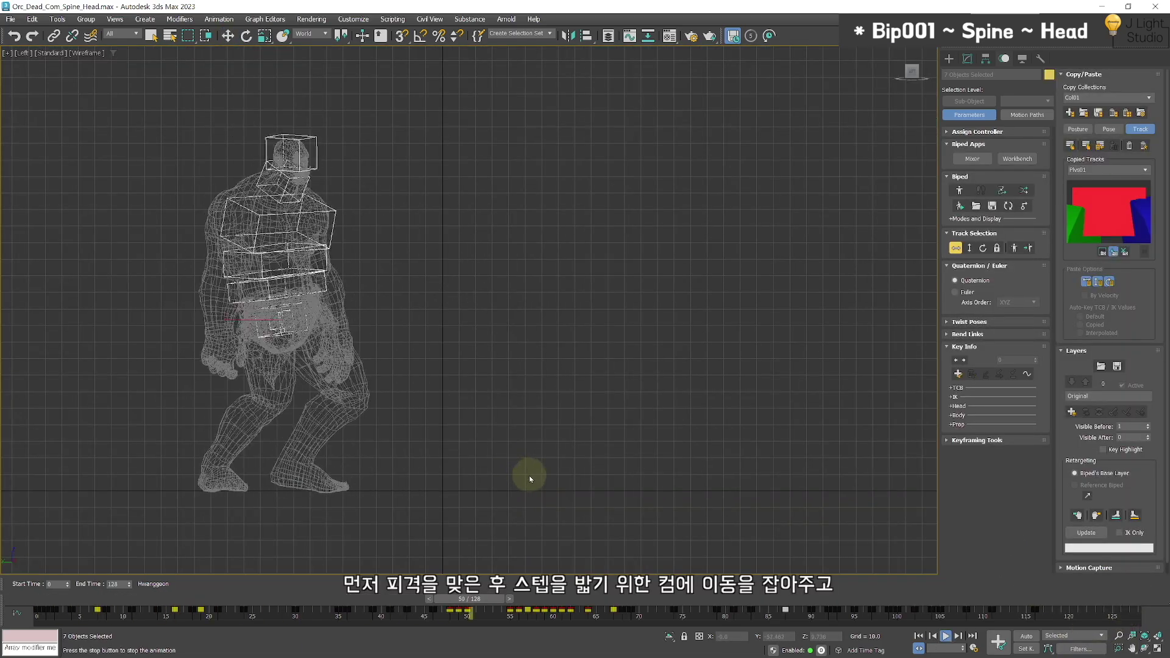
key(F3)
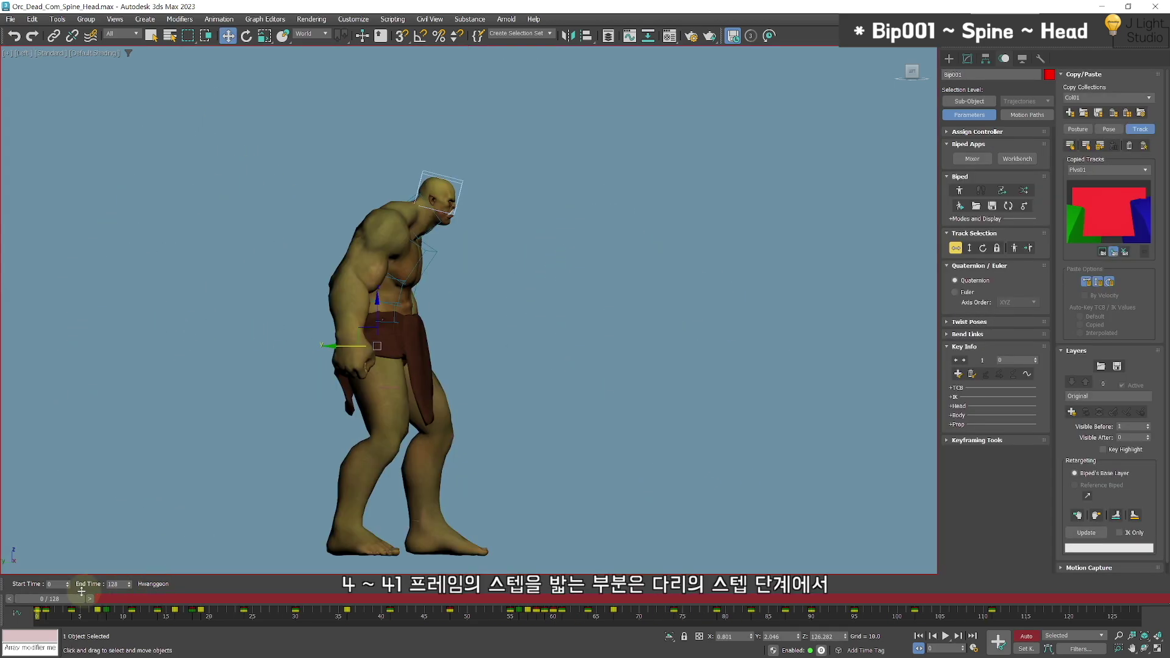
key(F3)
mouse_move(86, 598)
mouse_down()
mouse_move(55, 603)
mouse_move(113, 606)
mouse_up()
key(F3)
key(F3)
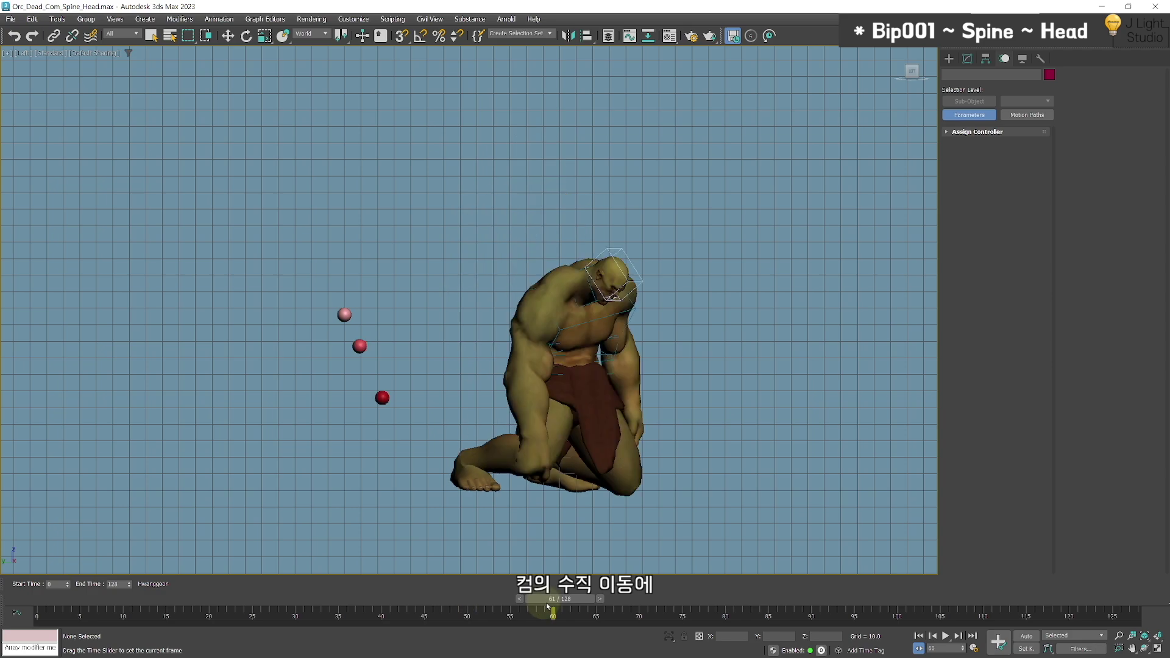
Scrub and play the kneeling impact around frames 56 to 70 to examine the body's vertical movement against the sphere markers.
mouse_move(545, 602)
mouse_down()
mouse_move(425, 603)
mouse_move(514, 599)
mouse_up()
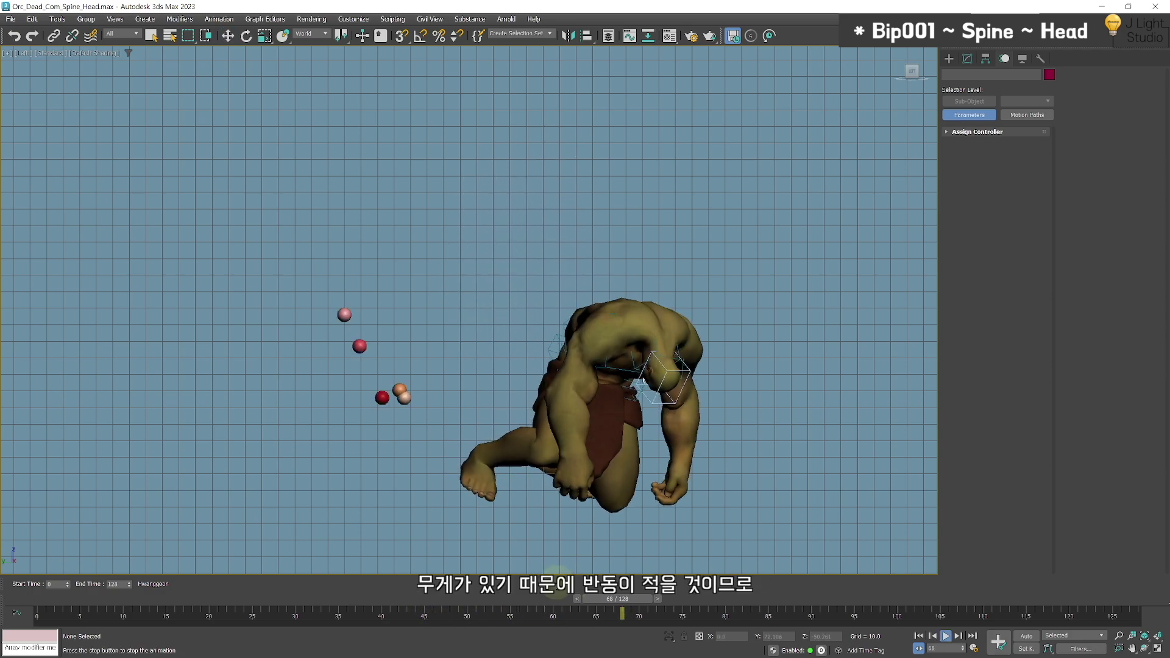
drag(684, 605, 512, 603)
key(/)
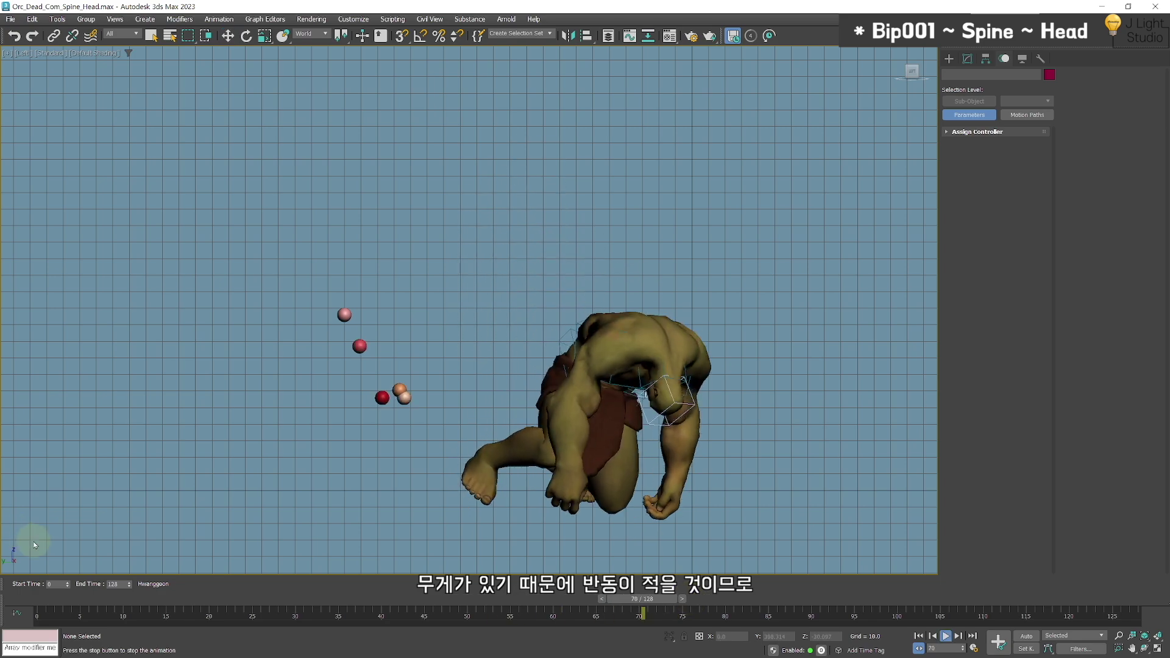
key(f)
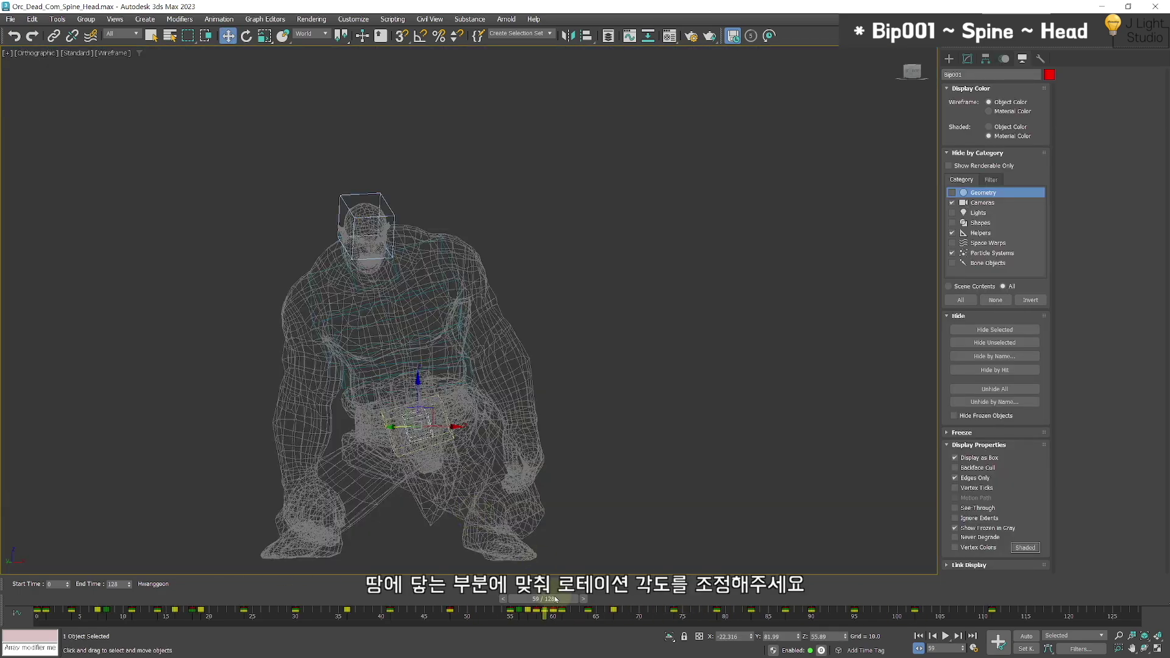
Scrub from about frame 53 into the kneeling motion to examine the rotation of the pelvis, spine and head.
drag(568, 606, 584, 609)
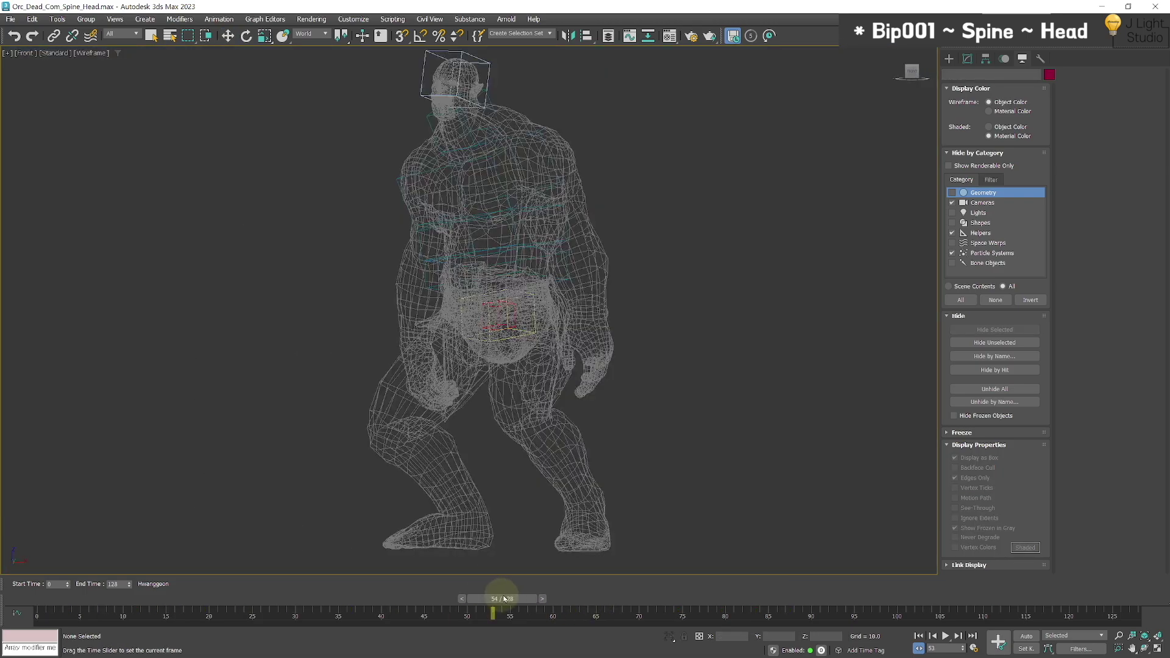
drag(495, 601, 556, 602)
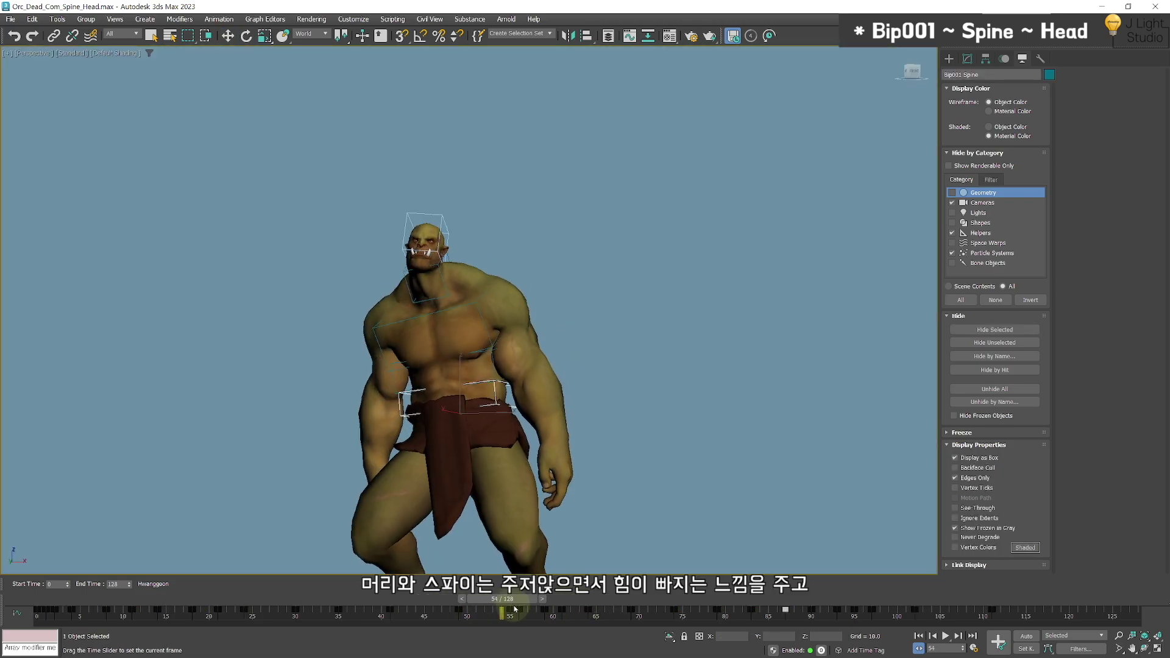
key(/)
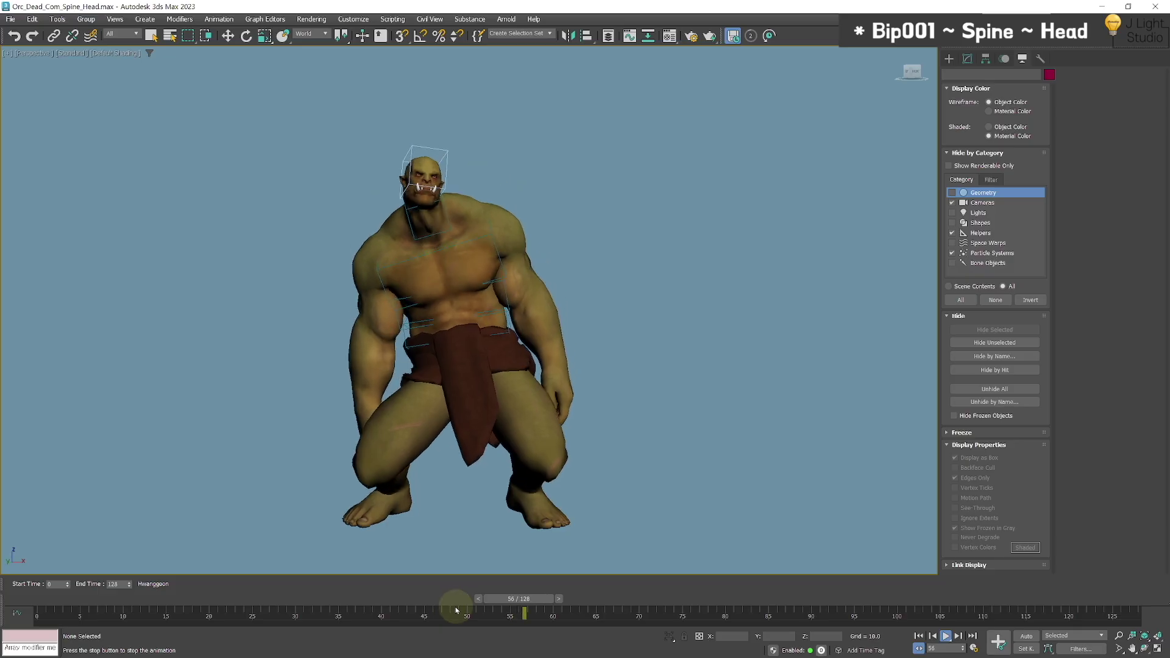
Scrub and play the roll onto the back around frames 85 to 98, comparing the spine's rotation timing with Bip001's.
drag(590, 619, 861, 619)
key(w)
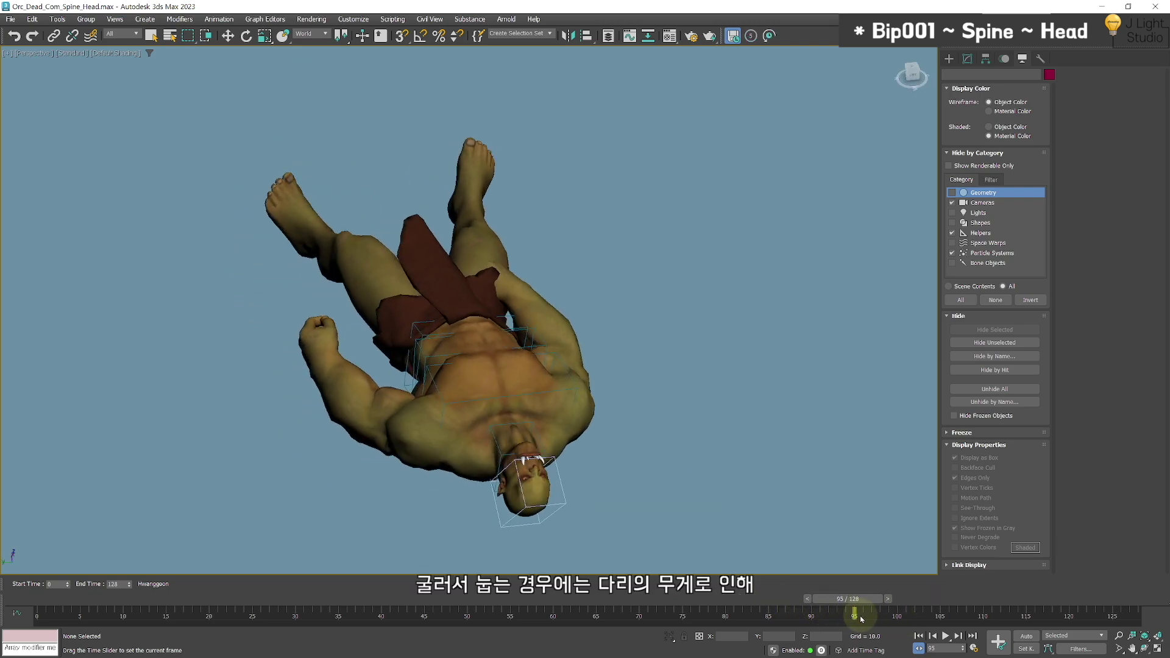
drag(949, 611, 739, 611)
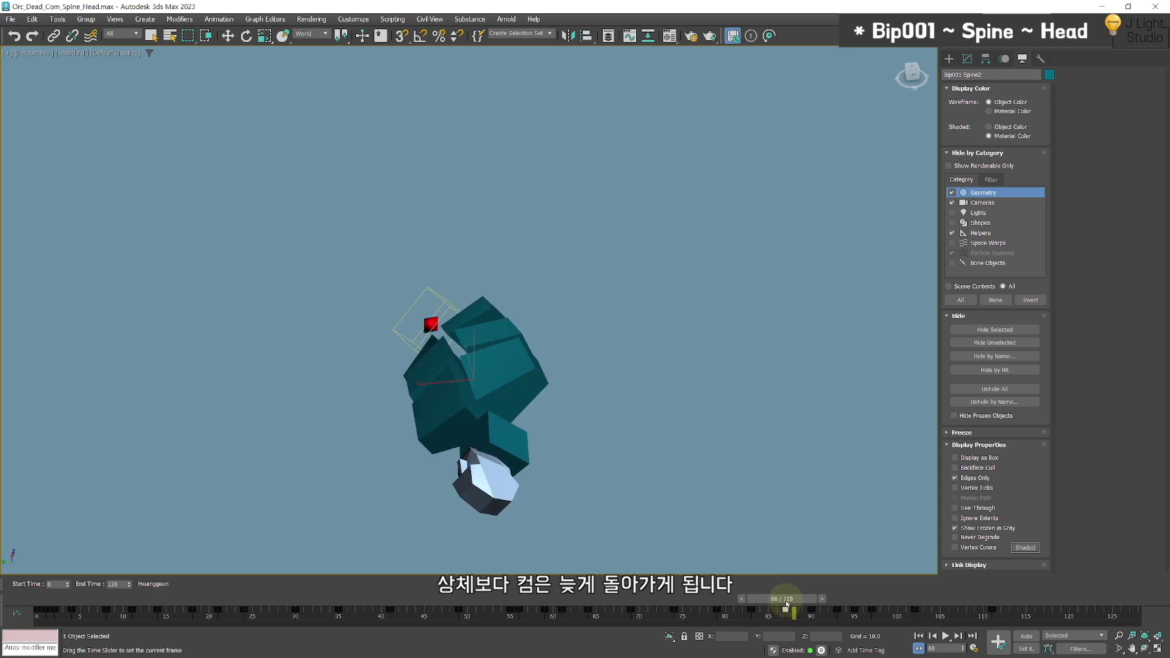
drag(785, 604, 818, 611)
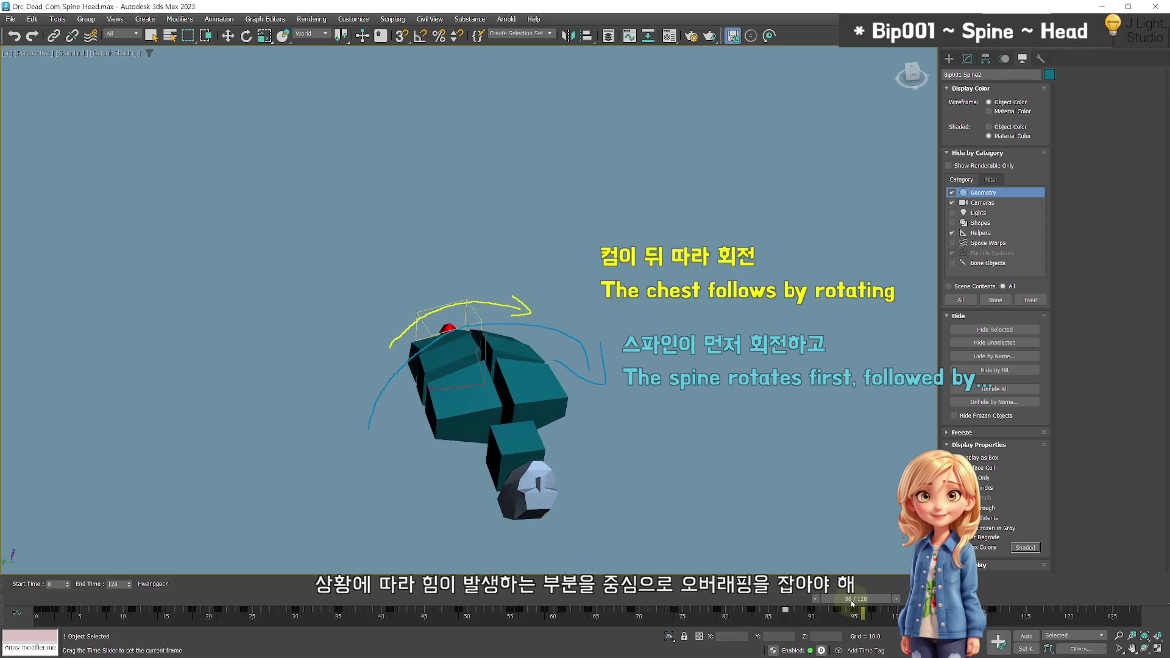
key(/)
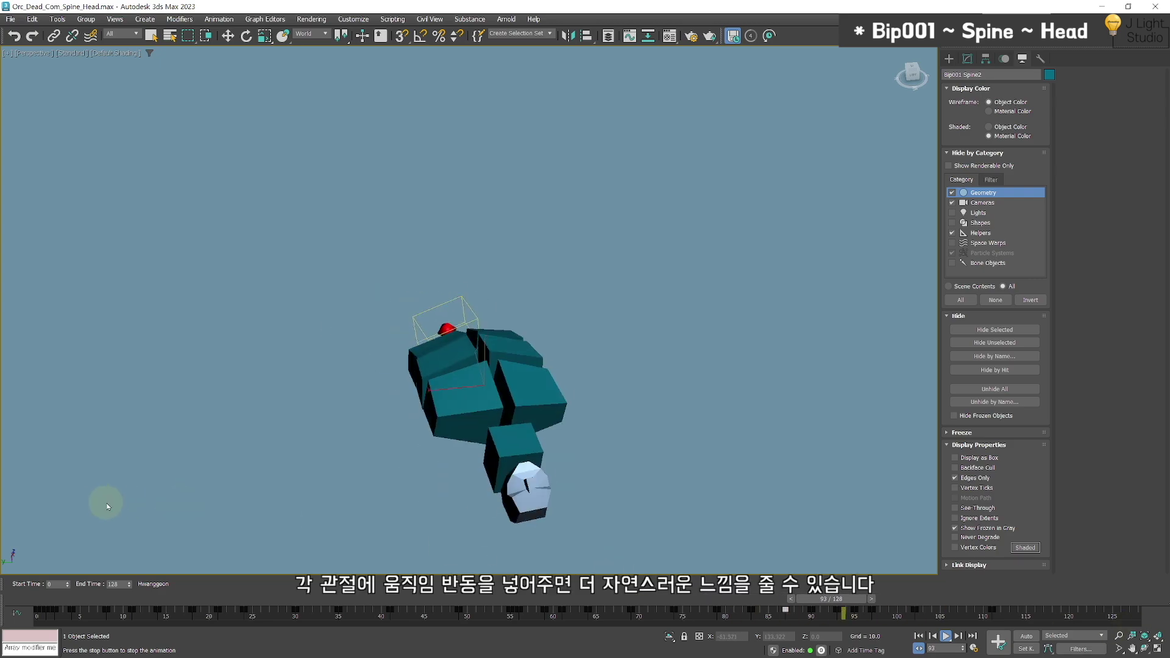
Toggle the geometry and grid display and examine the pelvis motion during the final part of the fall.
key(shift+g)
click(431, 568)
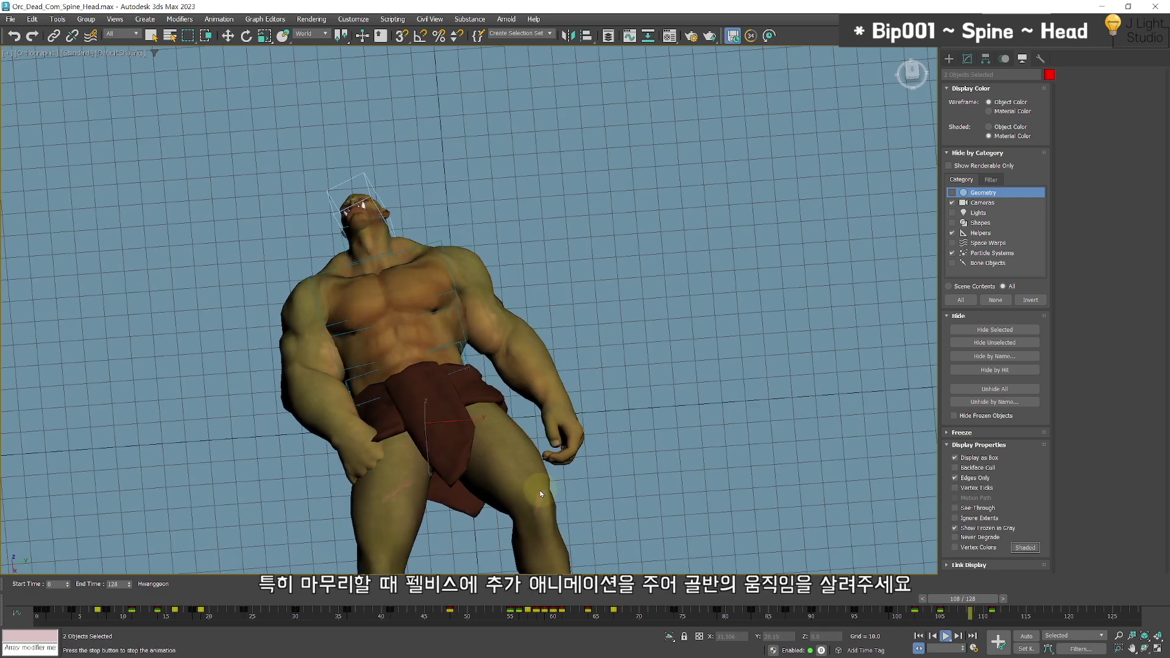
key(shift+g)
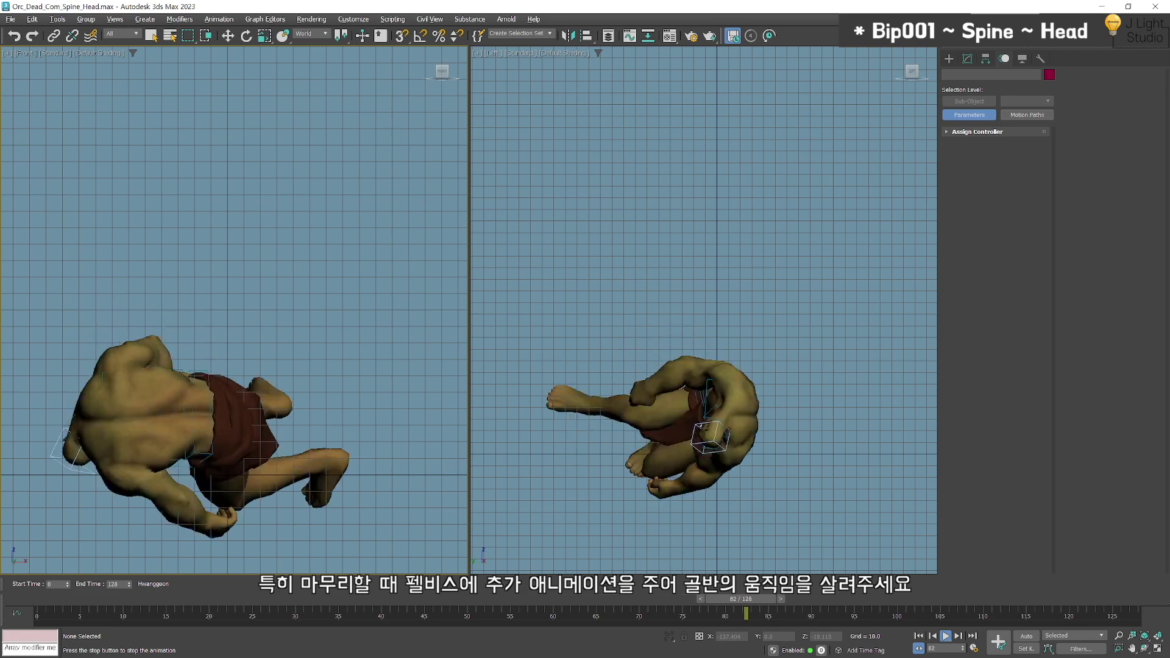
key(g)
key(g)
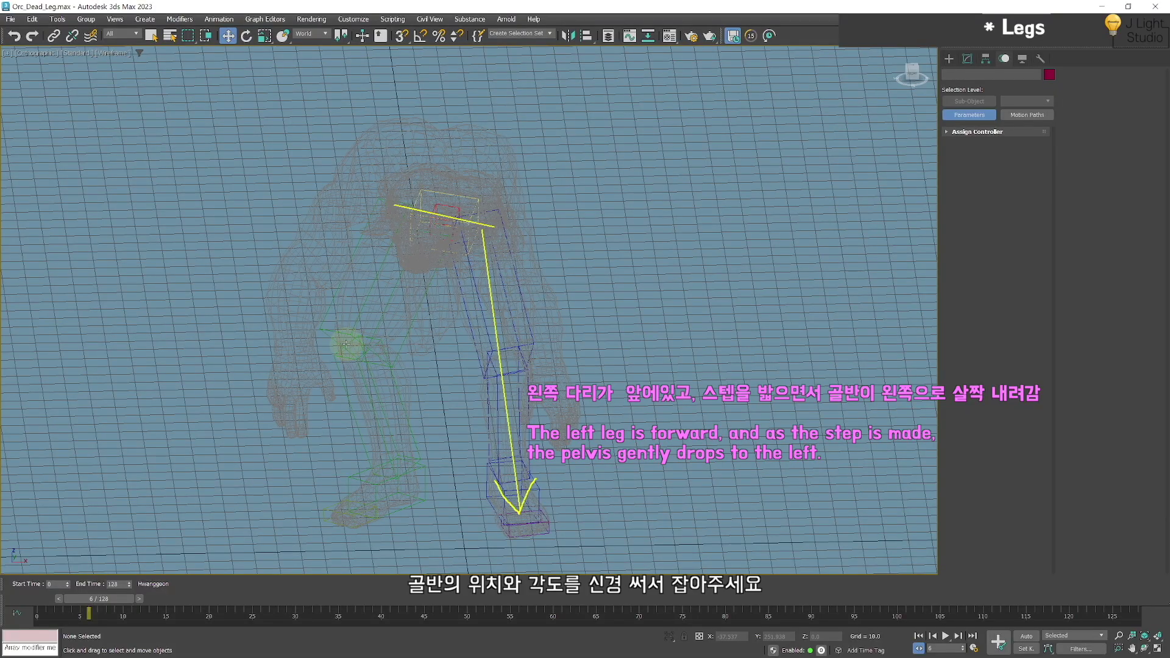
Scrub the early steps up to about frame 18 to examine pelvis tilt and weight transfer, ending in shaded display.
click(376, 405)
drag(106, 598, 90, 599)
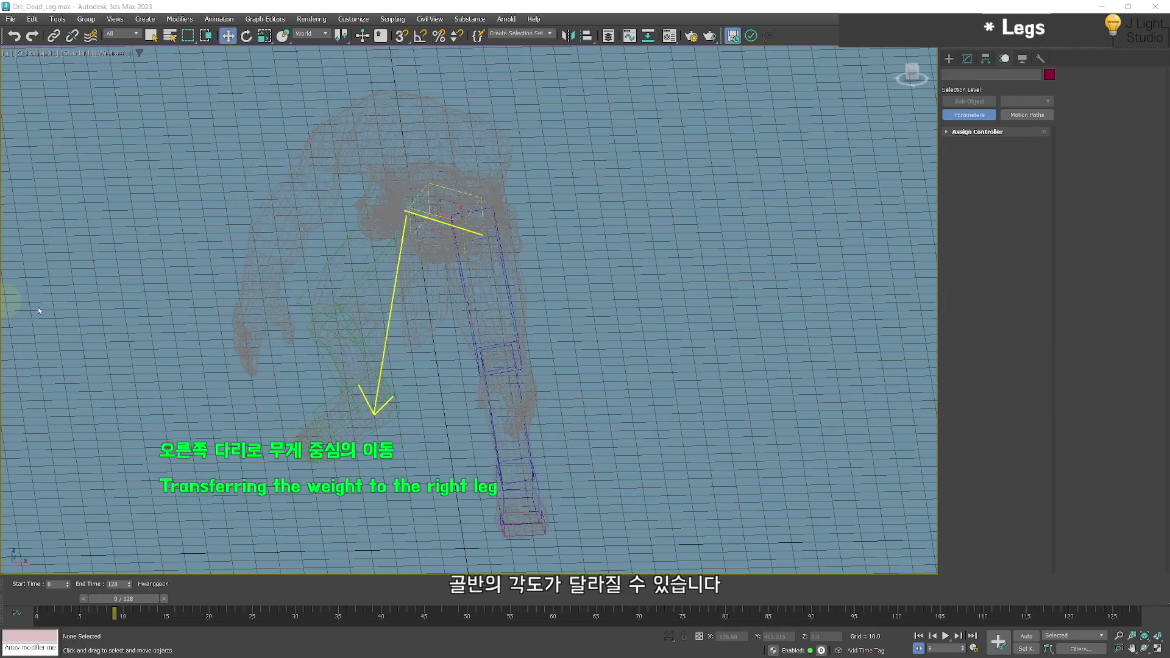
key(F3)
drag(114, 614, 206, 611)
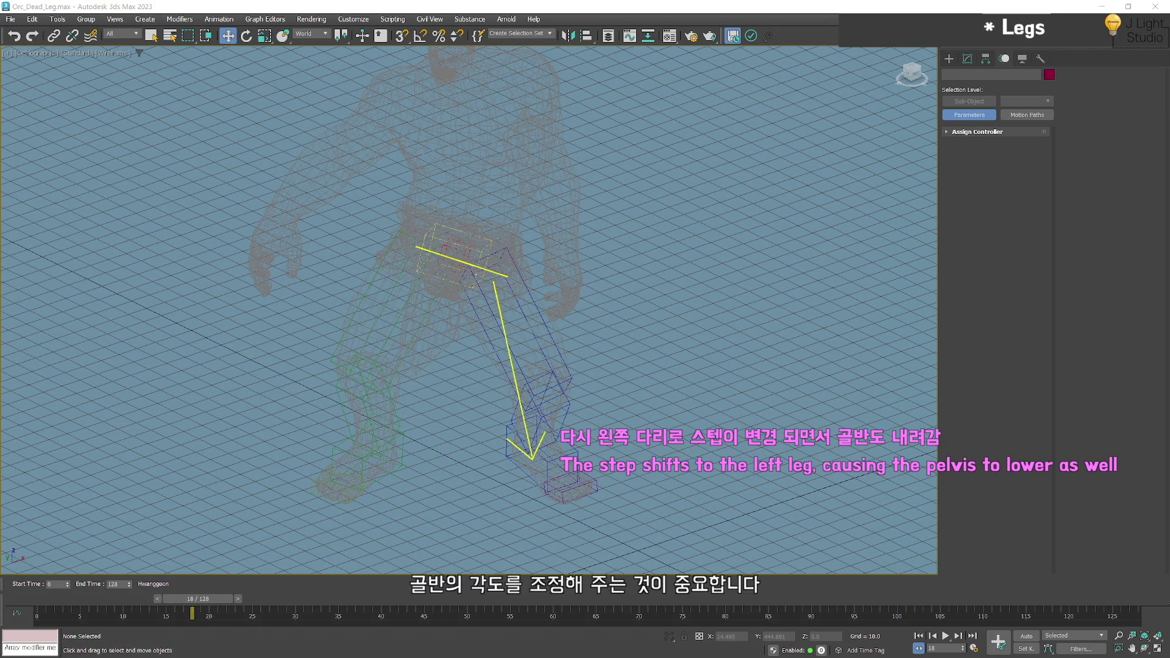
key(F3)
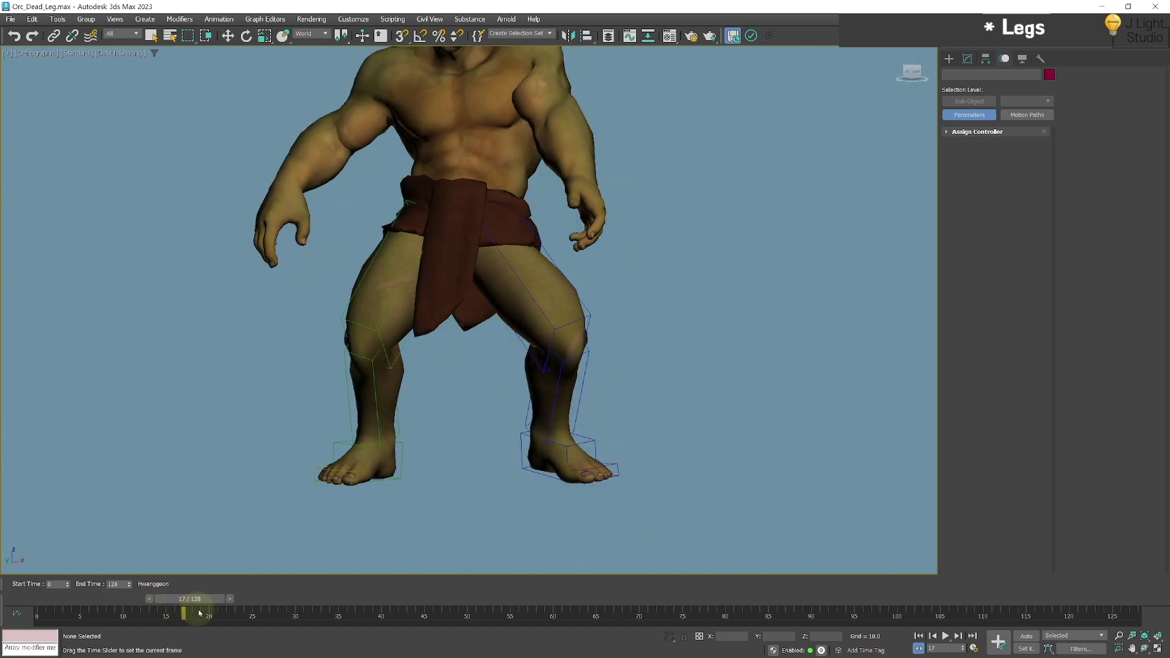
Scrub the leg animation to examine the right foot's lift-off and ground contact through the steps and kneel.
drag(199, 609, 375, 616)
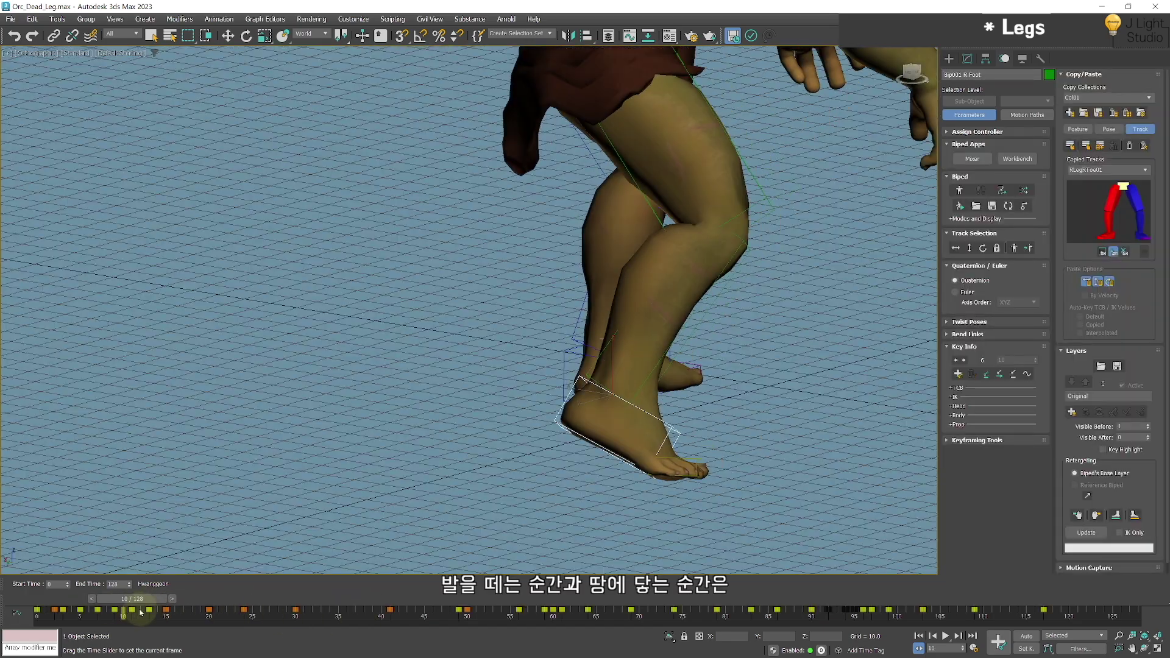
mouse_move(152, 617)
mouse_down()
mouse_move(131, 616)
mouse_move(180, 618)
mouse_move(166, 617)
mouse_up()
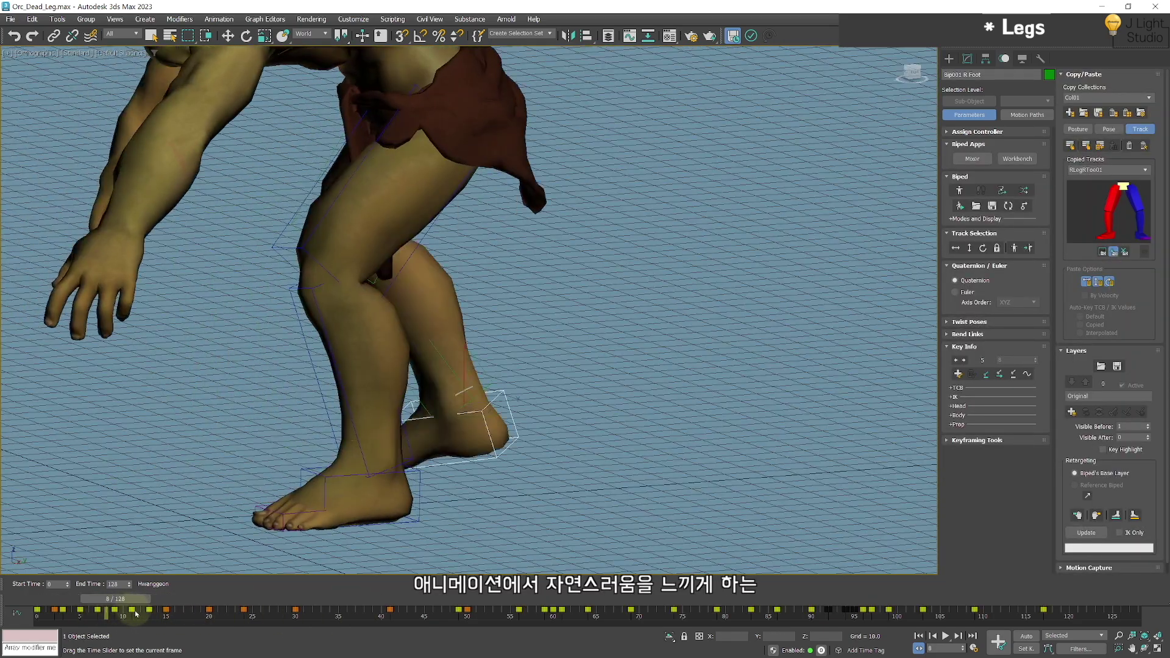
drag(152, 616, 539, 614)
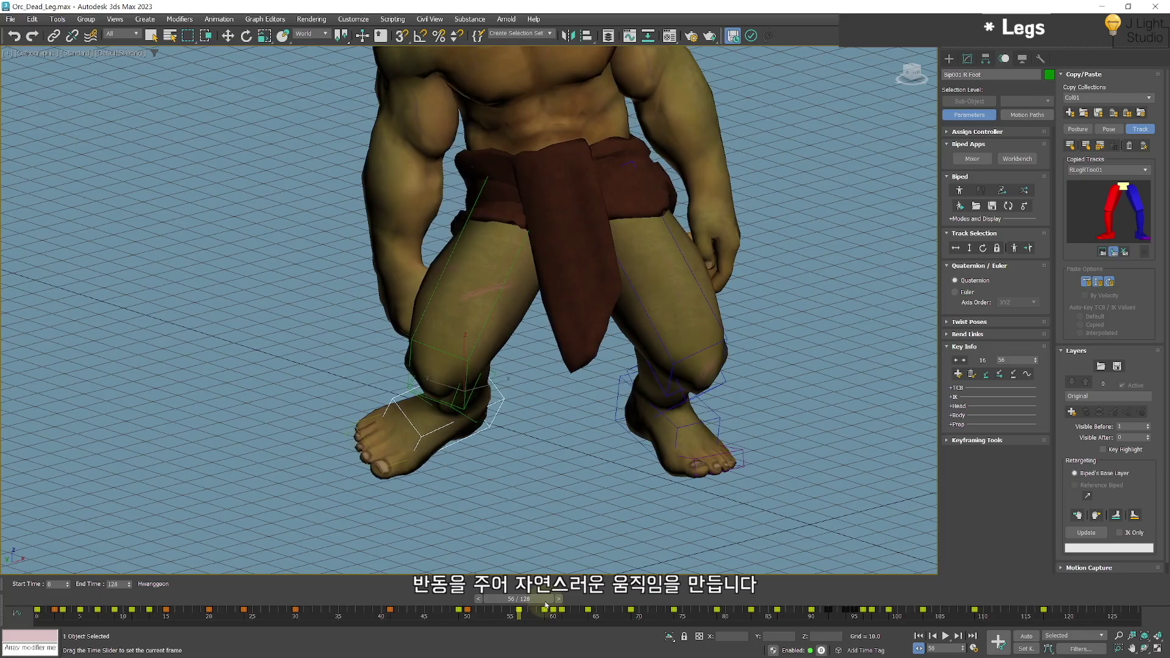
drag(539, 611, 681, 613)
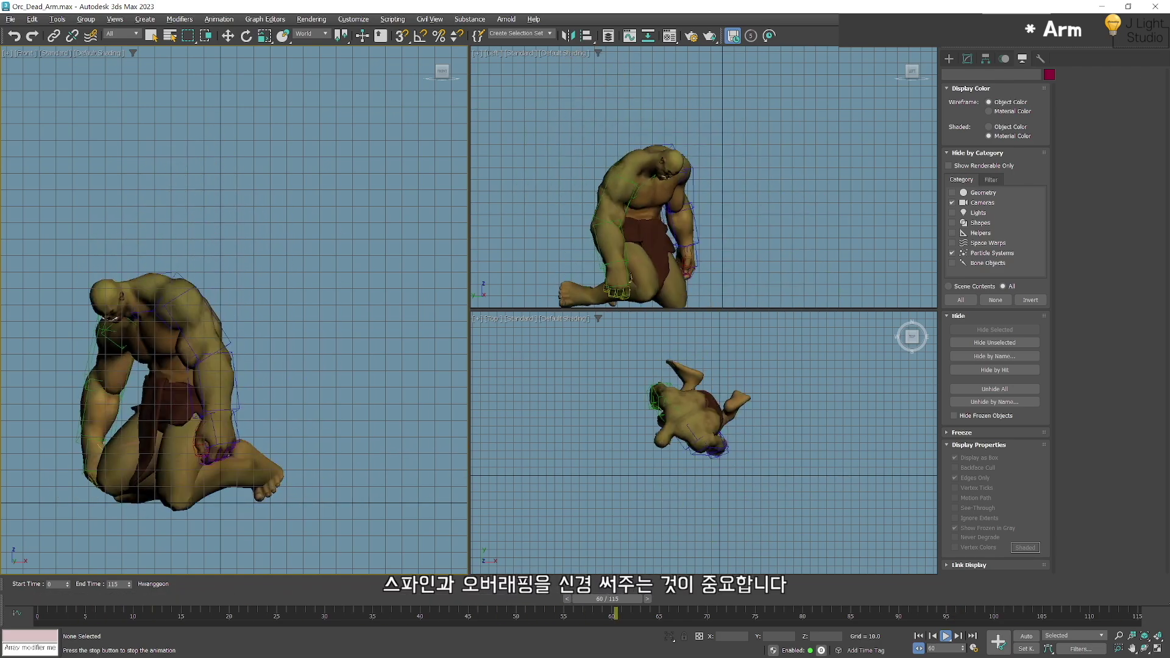
Scrub and play the arm animation from frame 0 to examine how both arms overlap with the spine's motion.
click(139, 556)
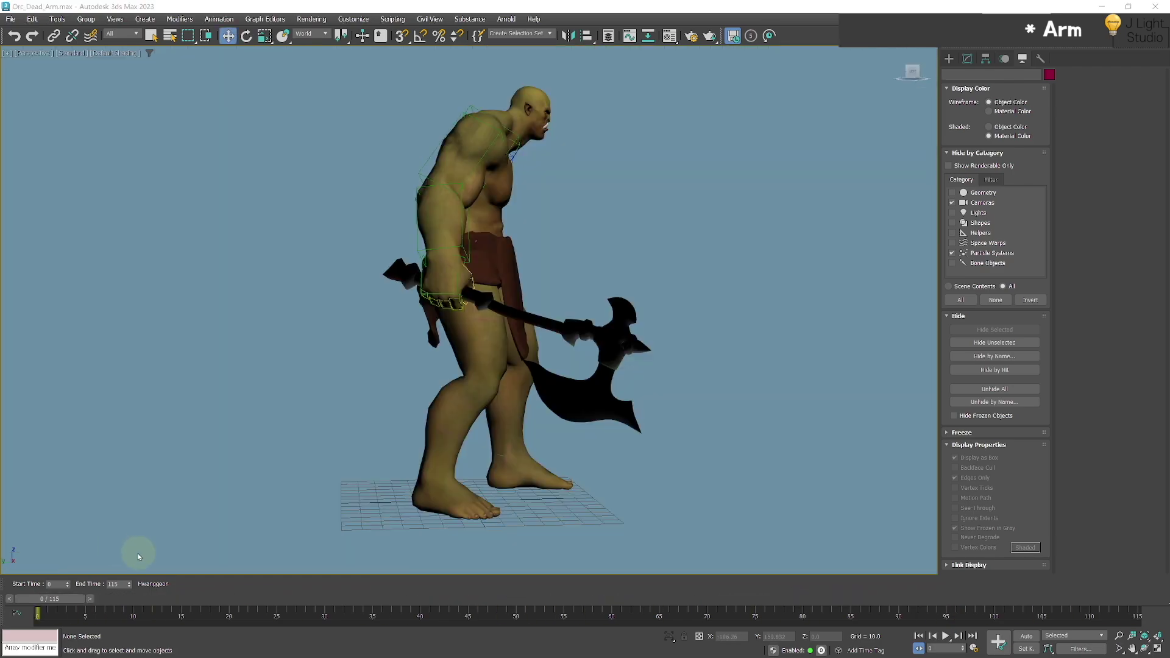
drag(45, 601, 90, 604)
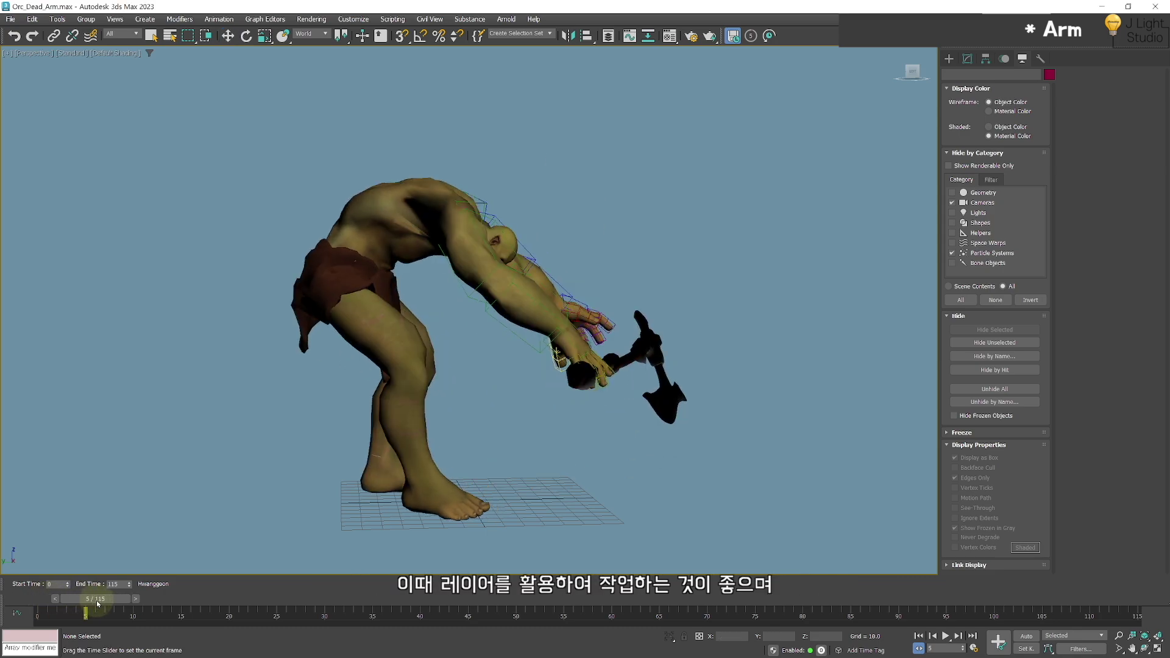
key(/)
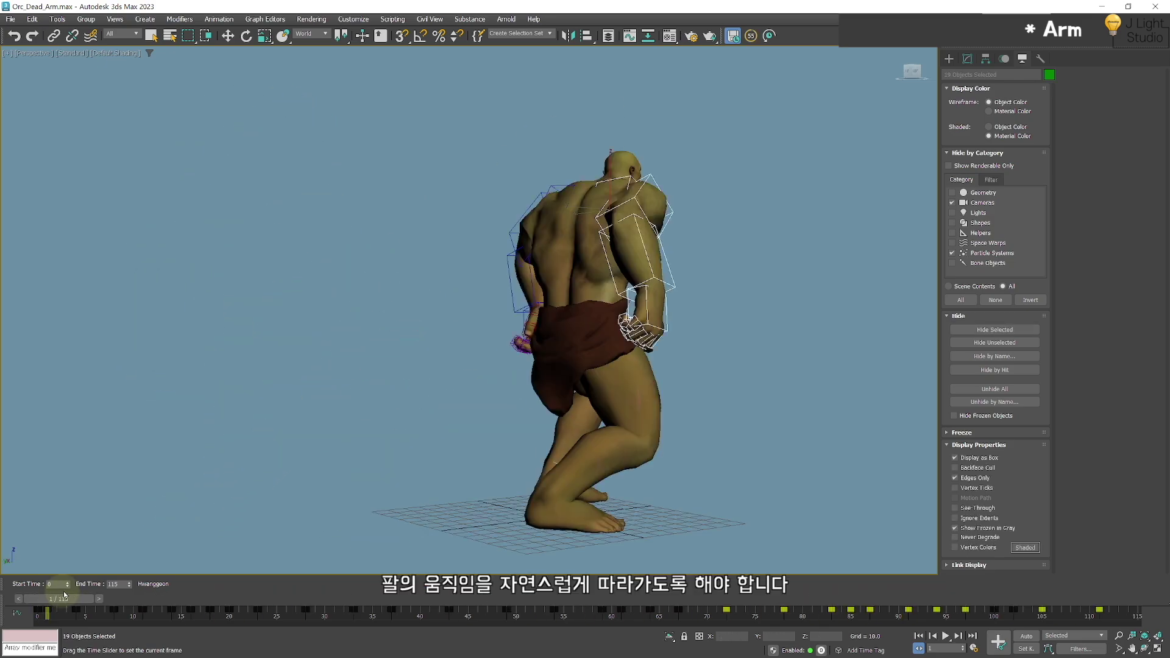
drag(68, 597, 222, 600)
key(w)
click(333, 155)
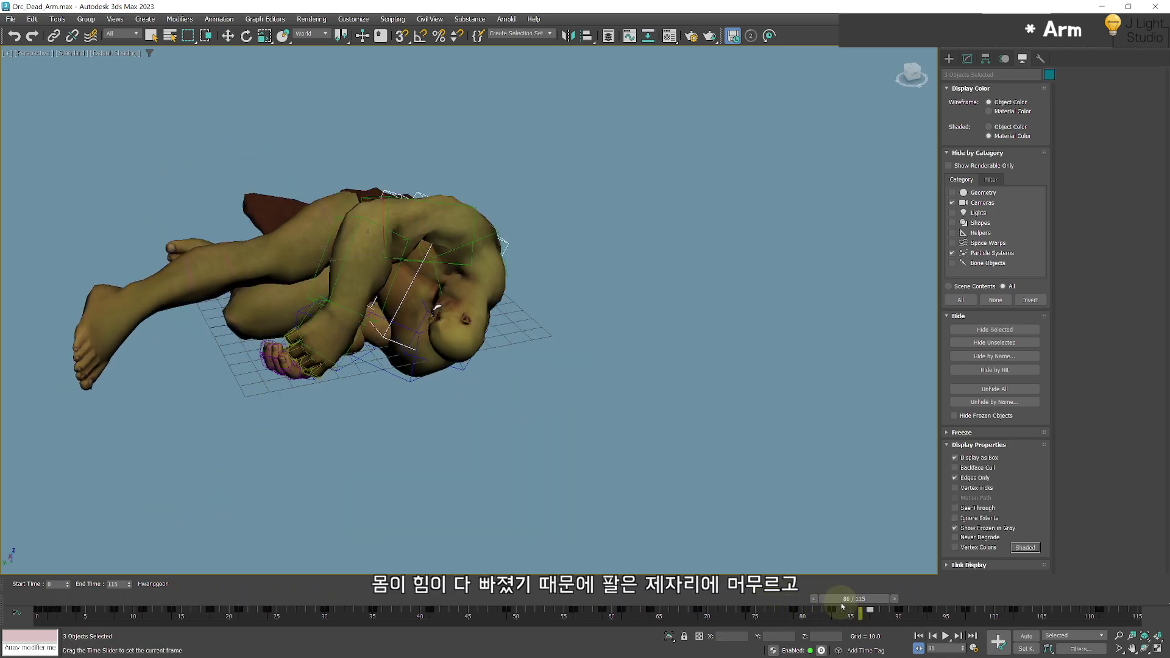
Scrub from frame 86 to 105 and play the animation to examine how the limp arms follow the body's final fall.
drag(842, 607, 958, 621)
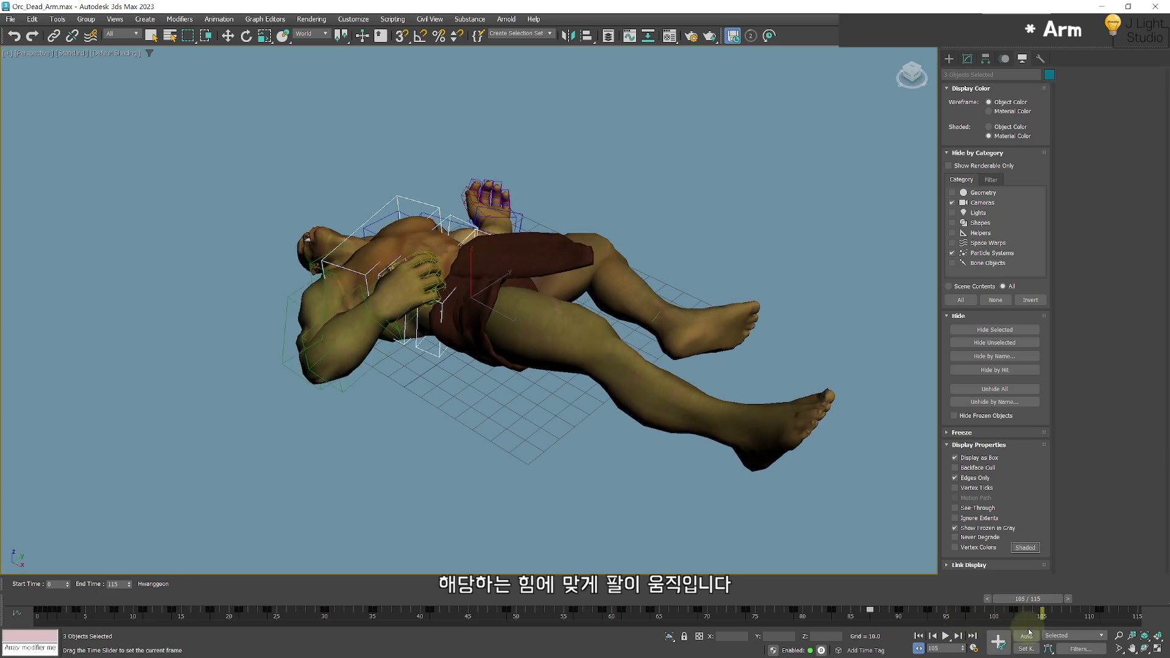
click(945, 636)
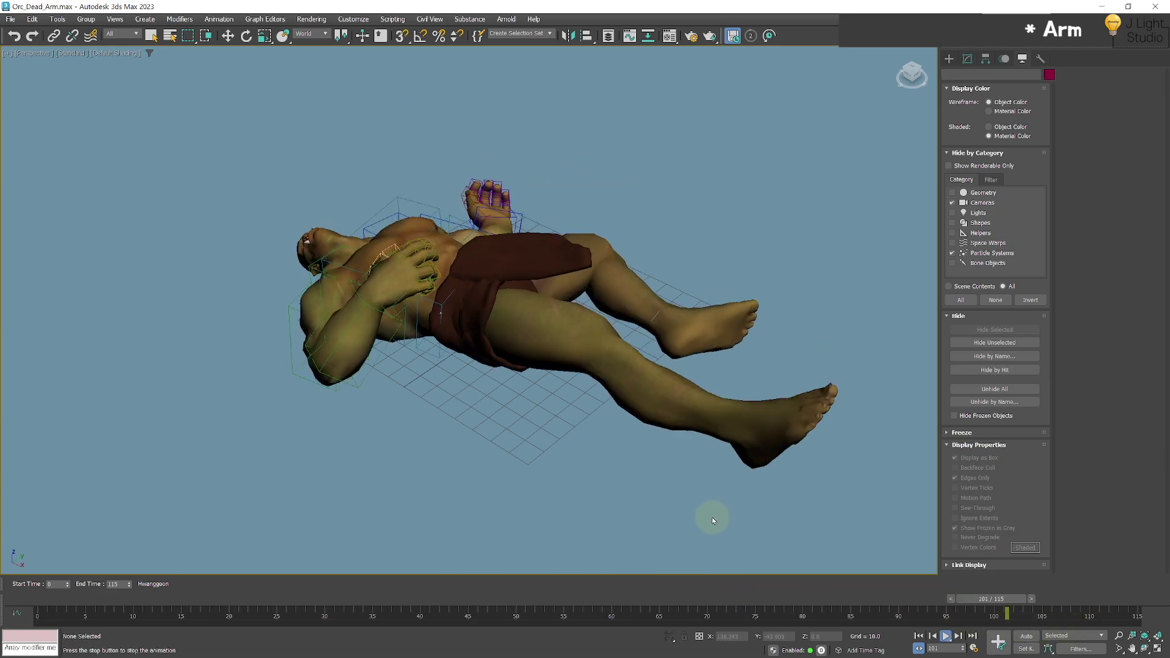
click(440, 483)
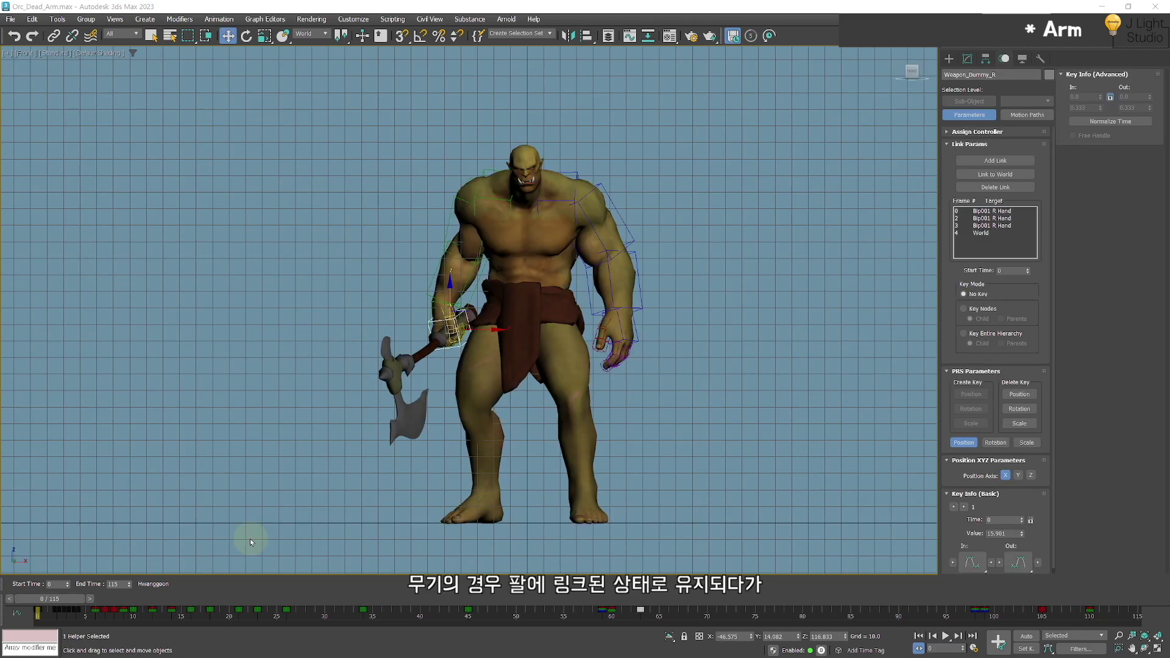
Scrub and play the Weapon_Dummy_R animation from frame 0 past frame 60 to examine the axe's release and its ground rebound.
drag(54, 604, 235, 610)
key(l)
key(/)
scroll(409, 481, down, 3)
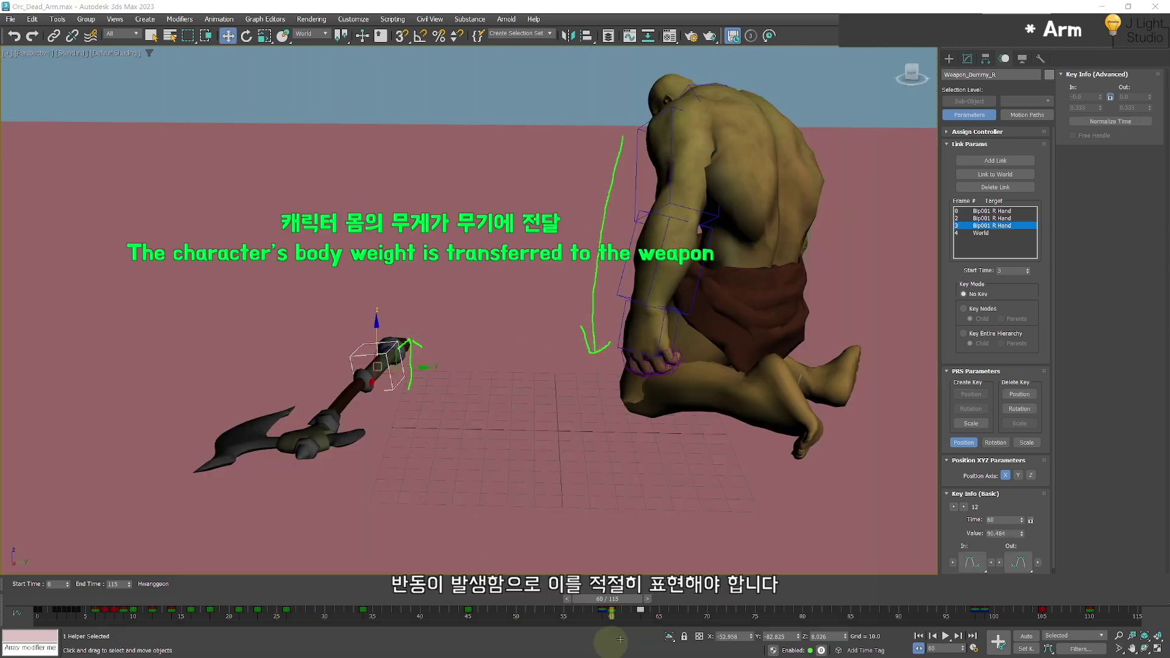
drag(609, 598, 665, 605)
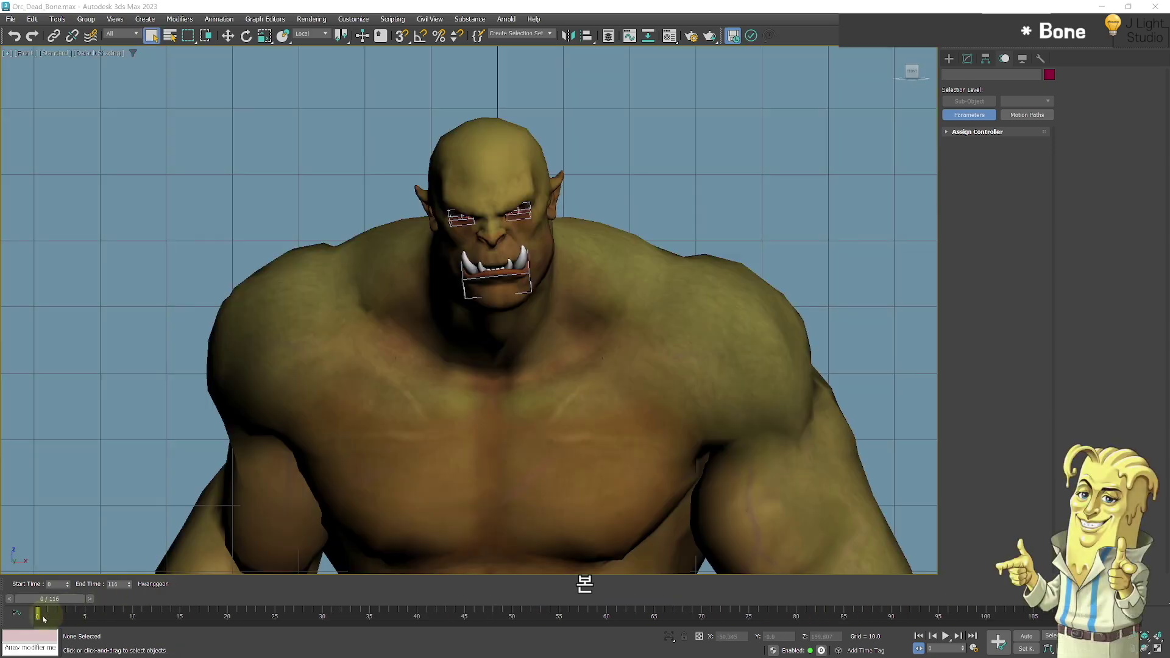
Scrub the eye and jaw bone animation from frame 0 to 35 in close-up to examine the orc's expressions of impact and pain.
drag(45, 603, 62, 602)
middle_drag(250, 576, 499, 462)
drag(53, 608, 106, 603)
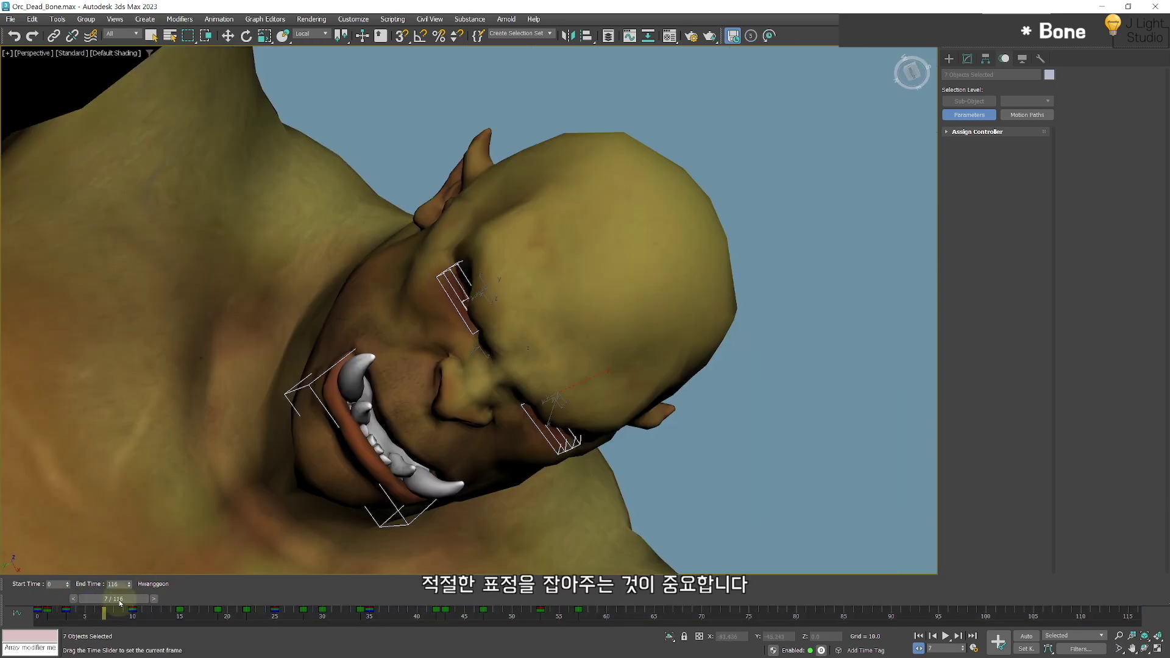
drag(120, 602, 369, 598)
key(/)
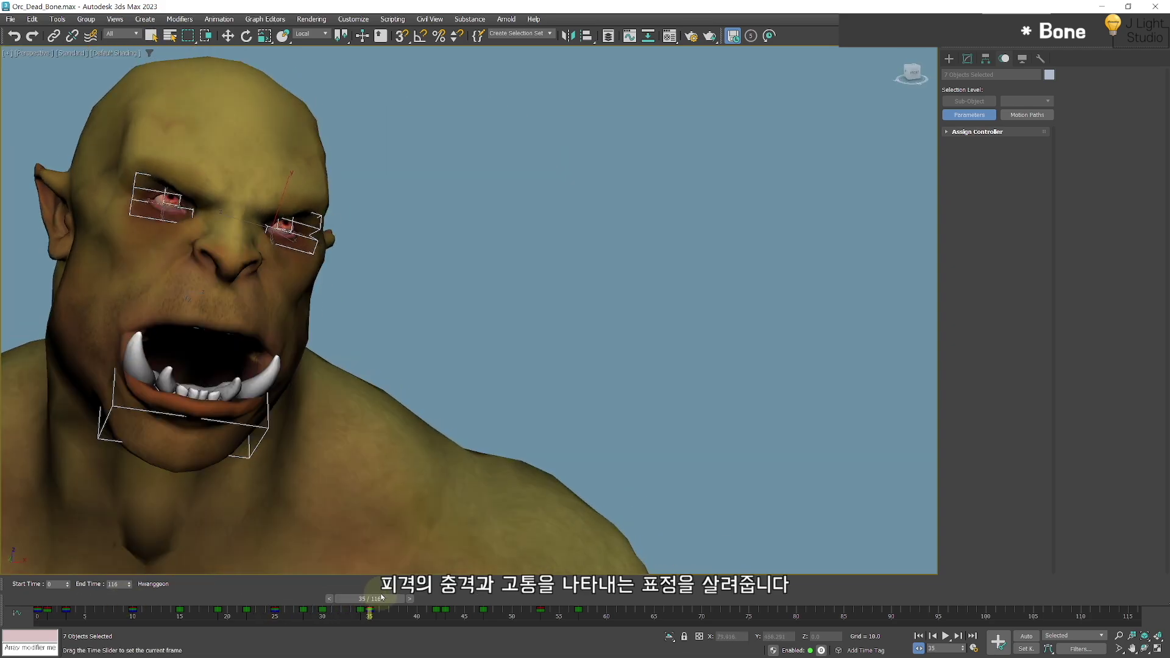
Deselect the face bones, then play and scrub the kneel and fall from several angles to examine the exhausted expression.
click(513, 451)
key(f)
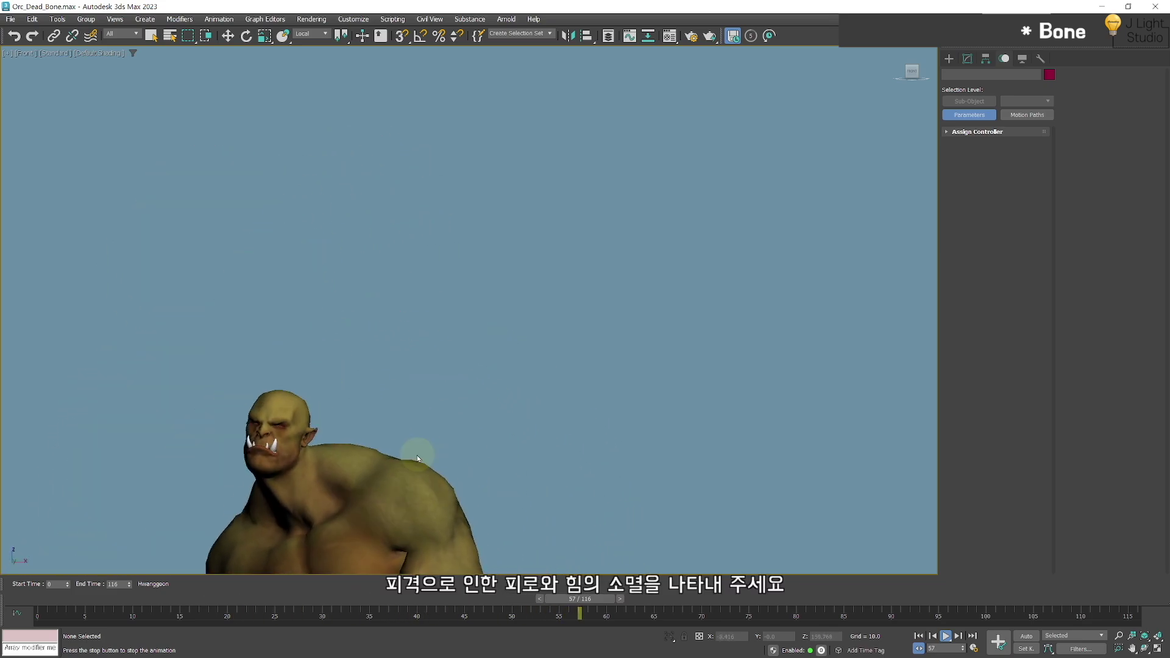
alt+middle_drag(449, 487, 579, 525)
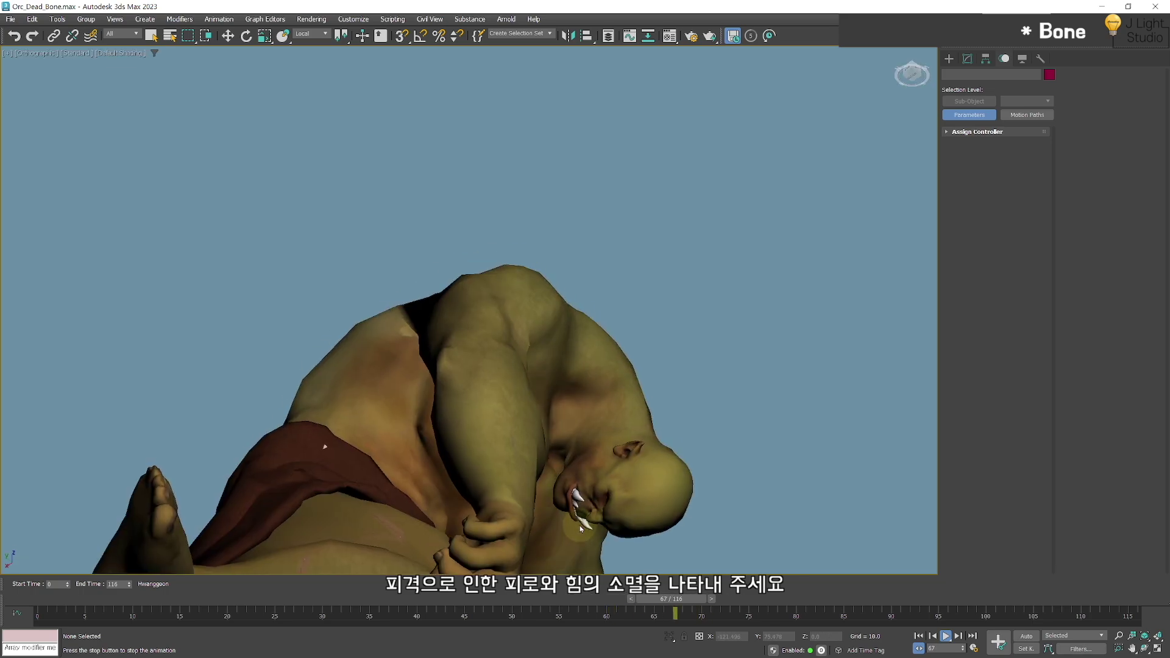
drag(700, 598, 966, 613)
alt+middle_drag(761, 549, 686, 526)
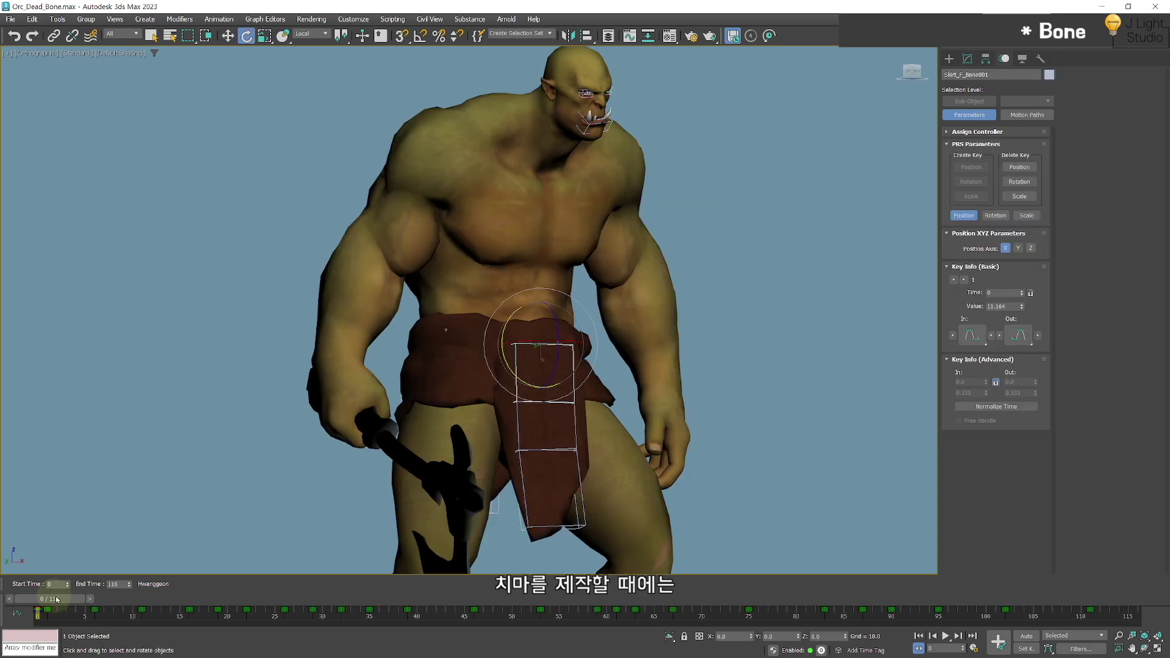
Scrub the Skirt_F_Bone001 chain from frame 0 to 27 to examine how the skirt follows the bend and recoil.
alt+middle_drag(426, 426, 162, 591)
drag(94, 599, 122, 601)
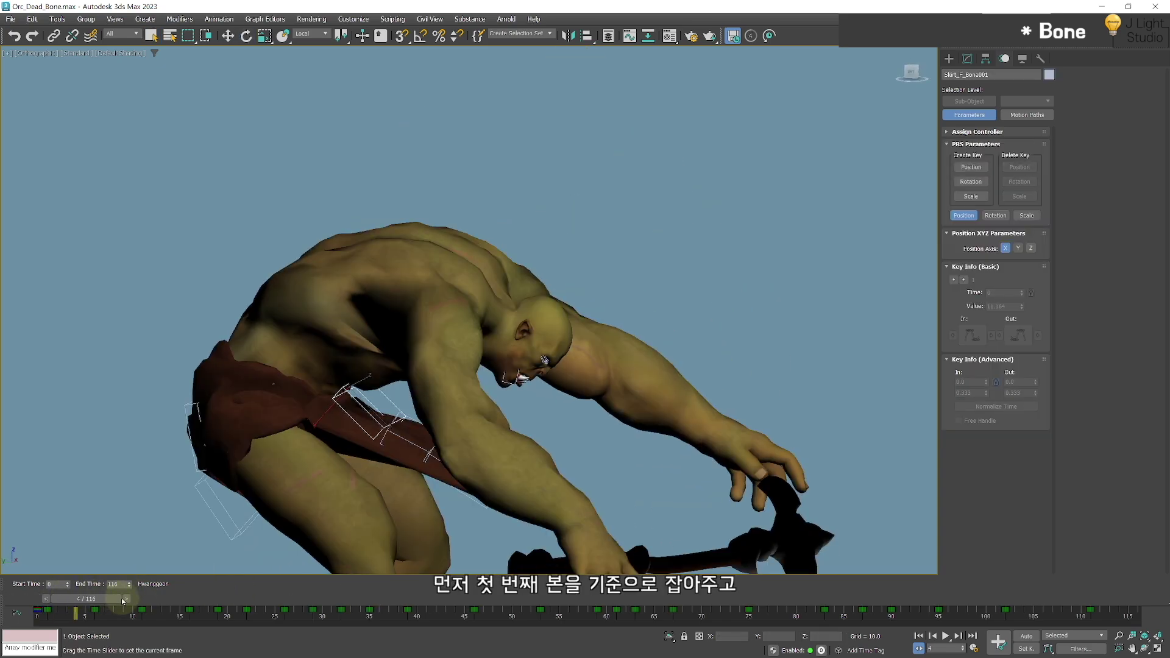
alt+middle_drag(379, 501, 161, 591)
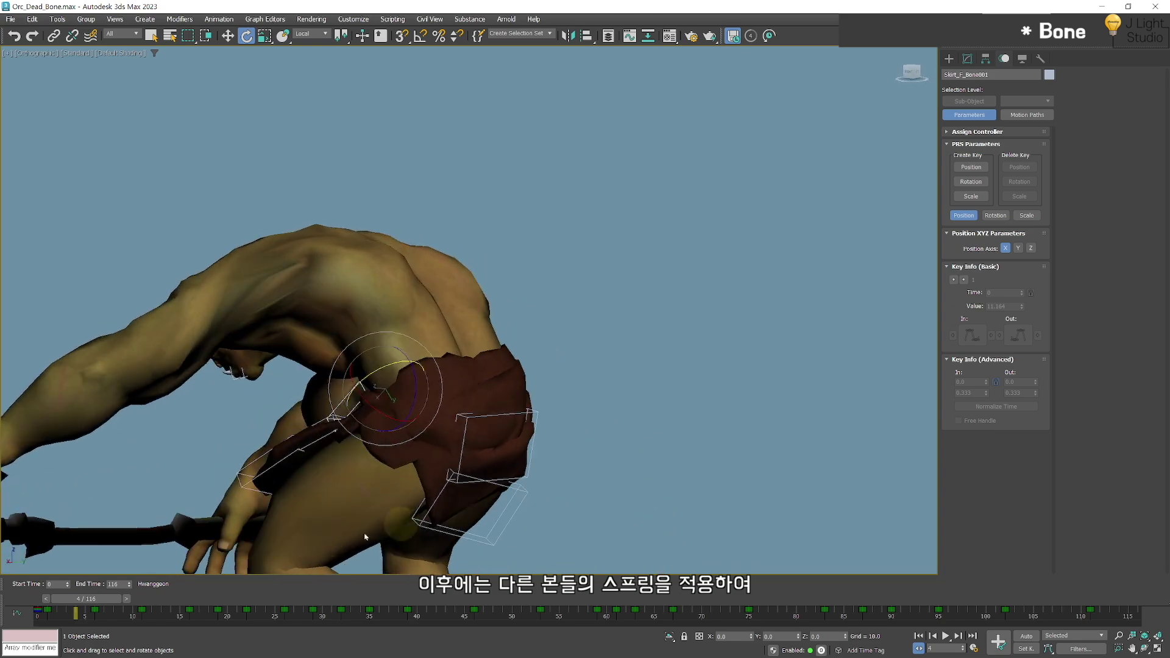
drag(97, 601, 304, 601)
key(e)
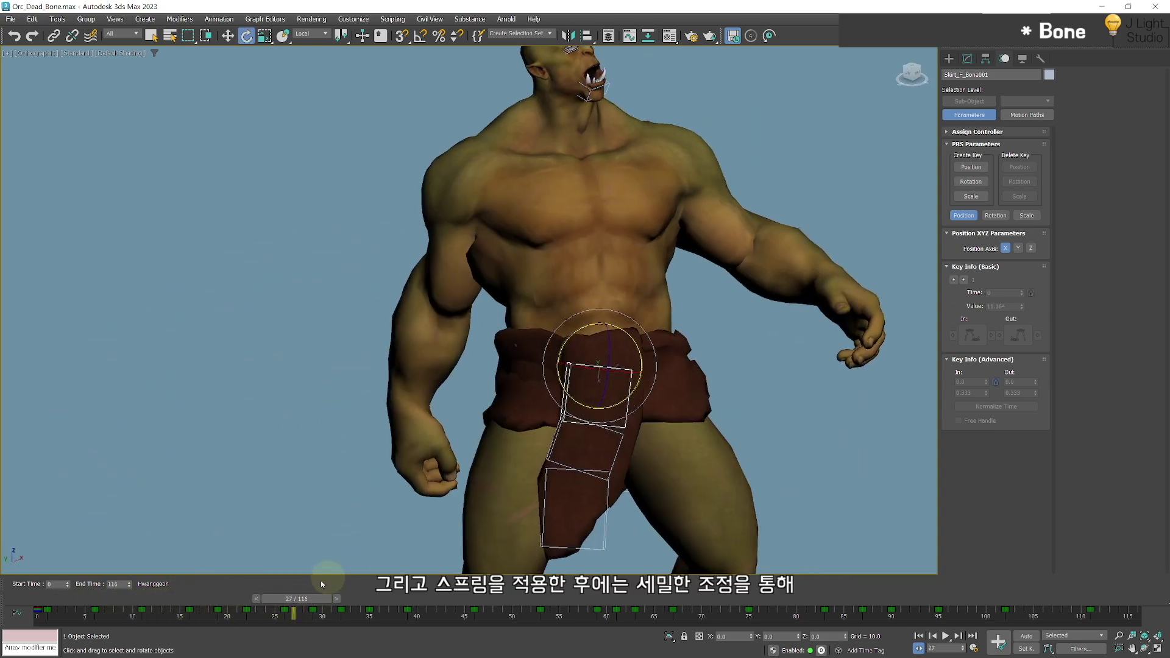
Scrub the skirt bones through the kneel and fall, then play and orbit the animation to examine their follow-through.
drag(261, 608, 597, 604)
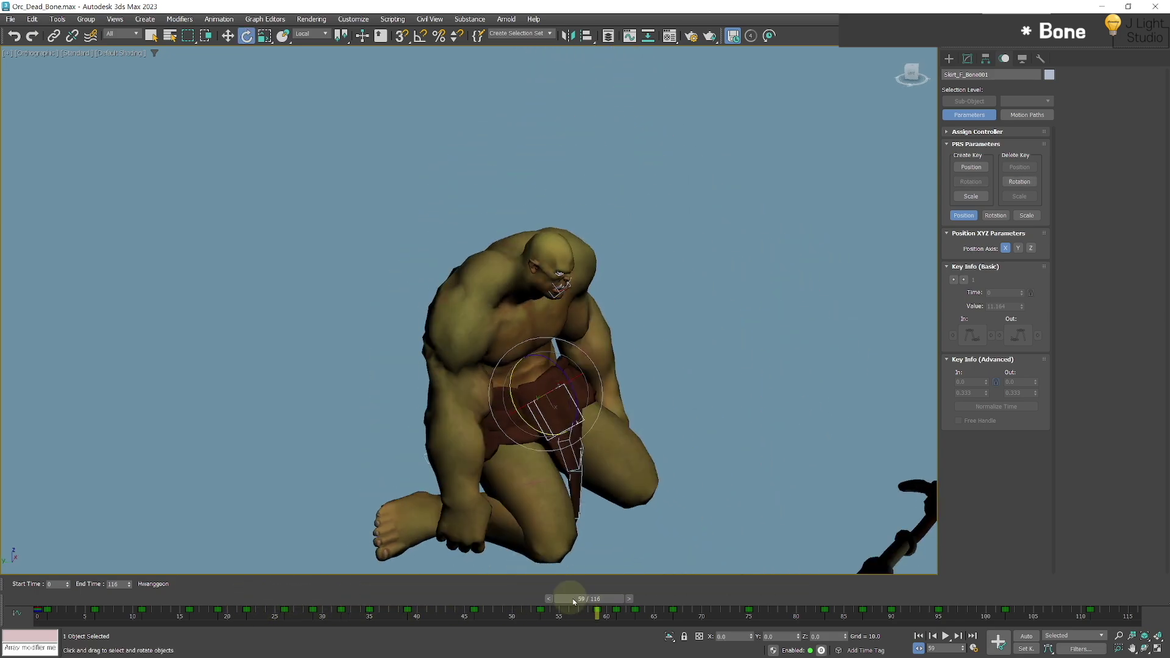
drag(597, 608, 984, 607)
key(/)
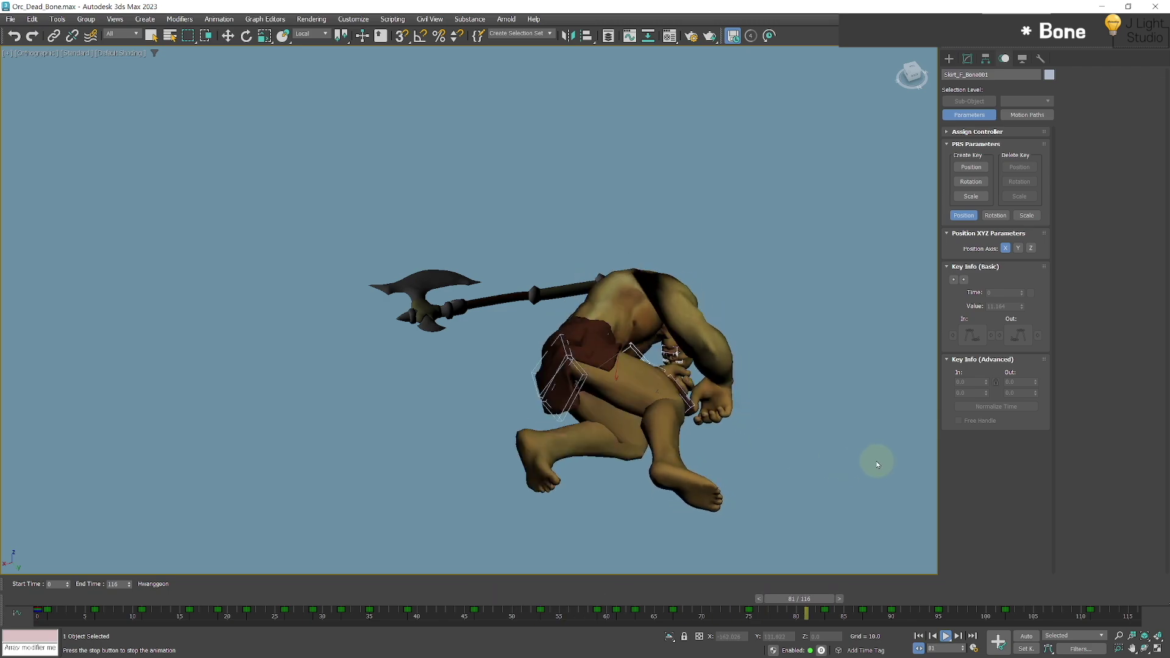
alt+middle_drag(820, 446, 629, 477)
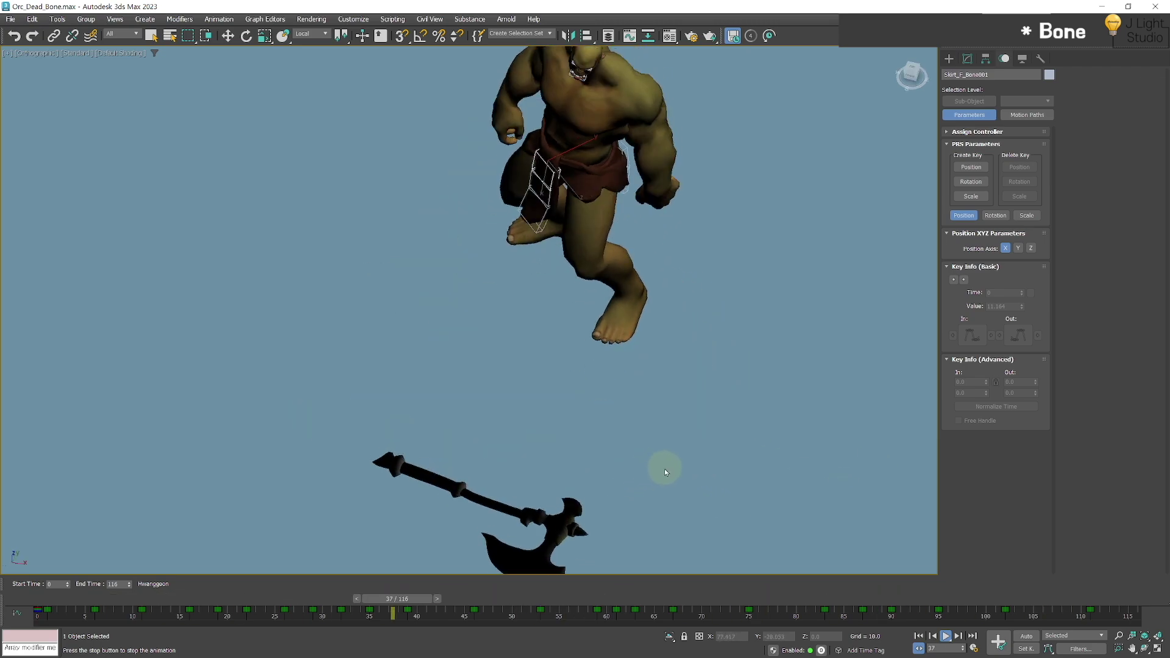